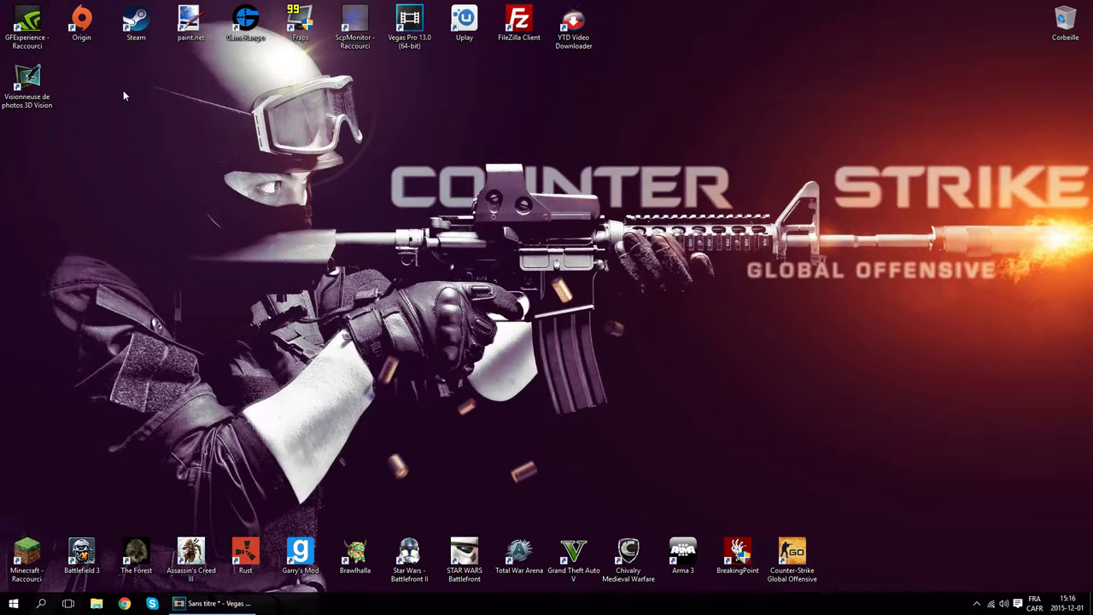
- Open GeForce Experience, examine the ShadowPlay recording settings, and close the program
{"action": "double_click", "coordinate": [28, 24]}
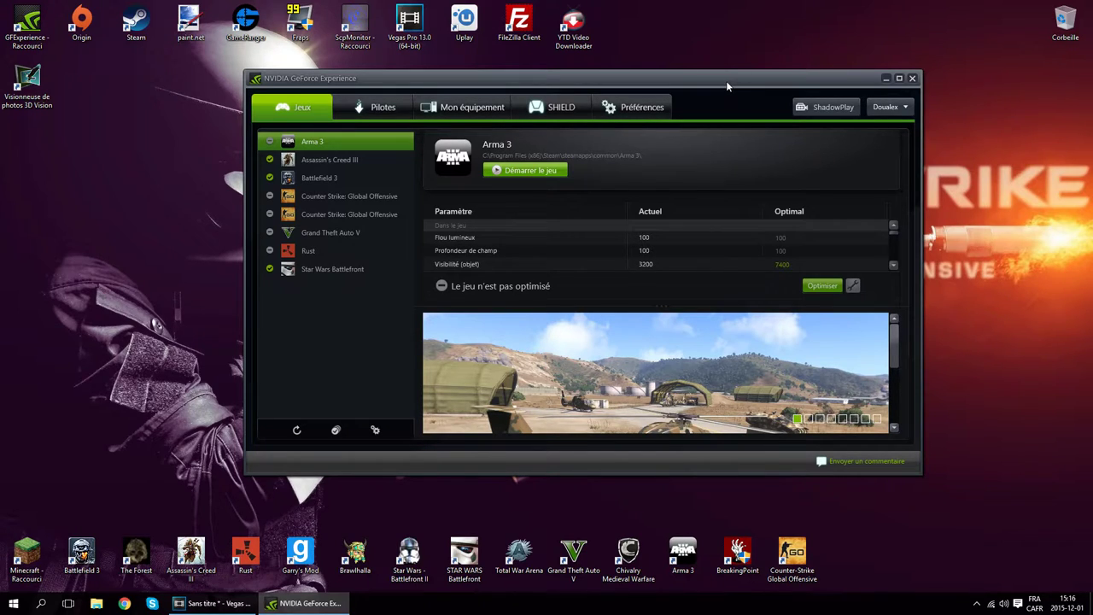
{"action": "left_click", "coordinate": [830, 109]}
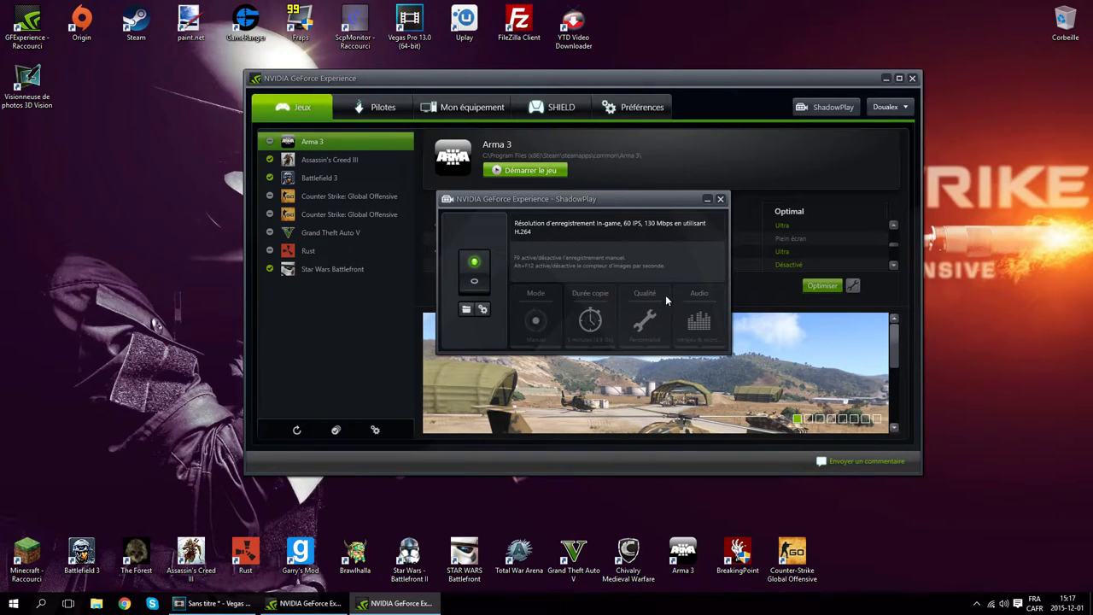
{"action": "left_click", "coordinate": [720, 199]}
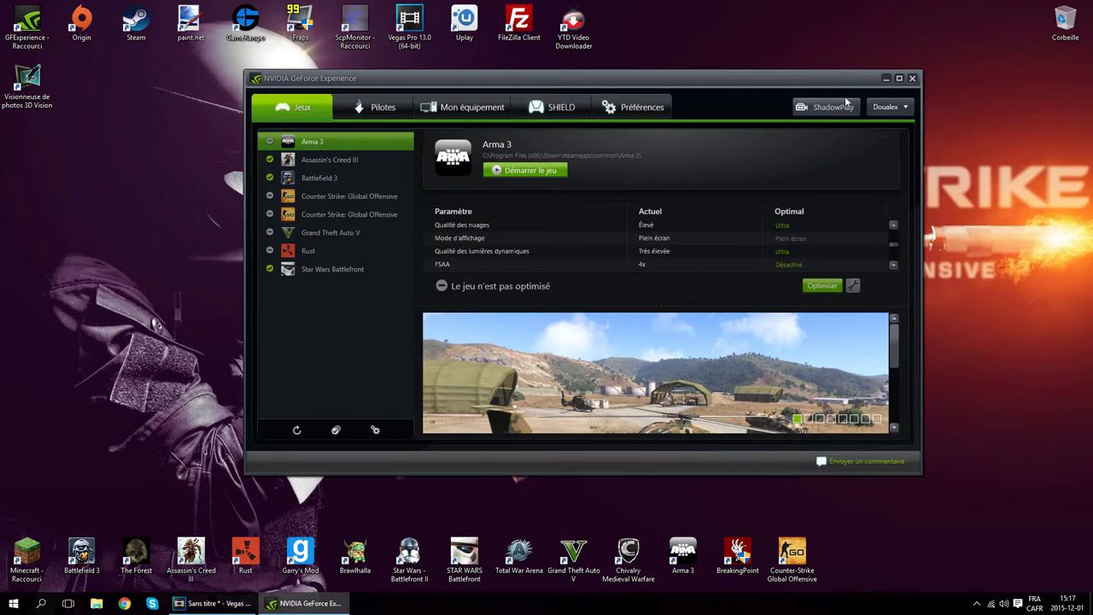
{"action": "left_click", "coordinate": [911, 80]}
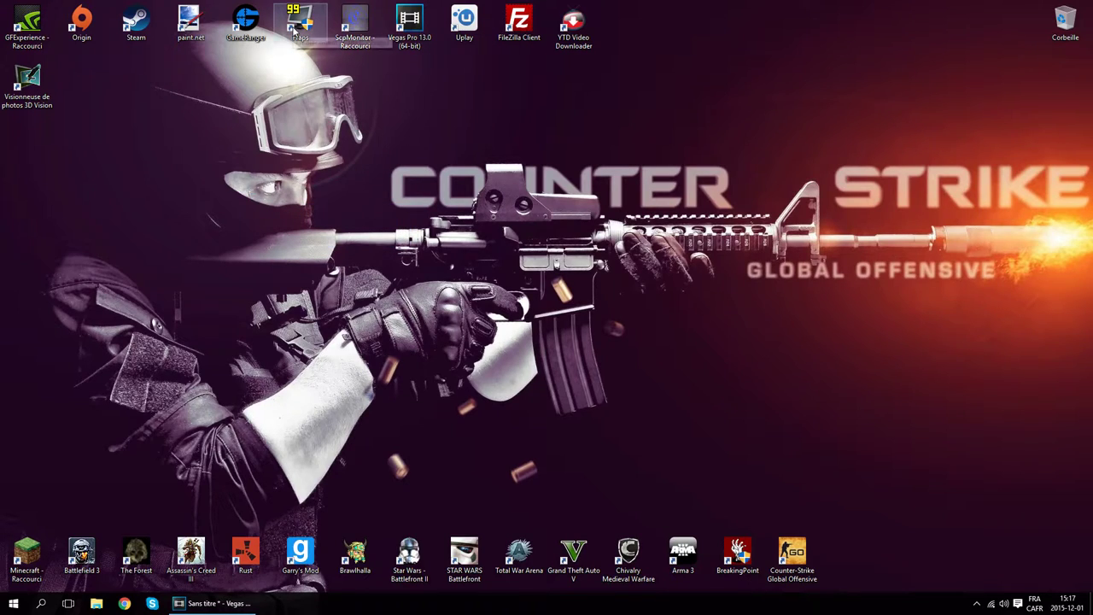
- Launch Fraps, review its general and movie capture settings, and exit the program
{"action": "double_click", "coordinate": [294, 31]}
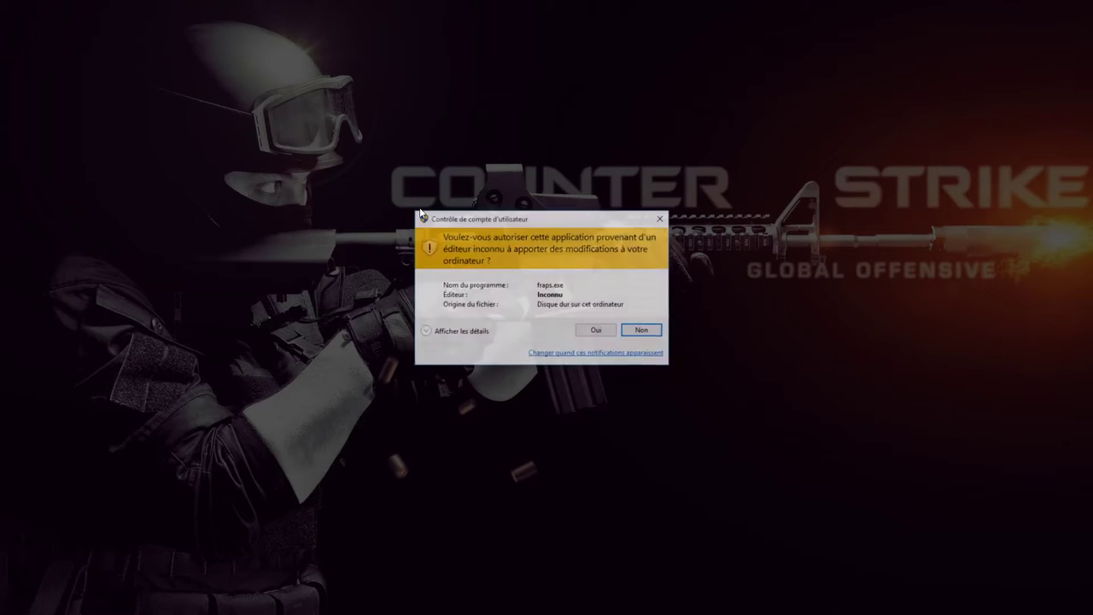
{"action": "left_click", "coordinate": [586, 331]}
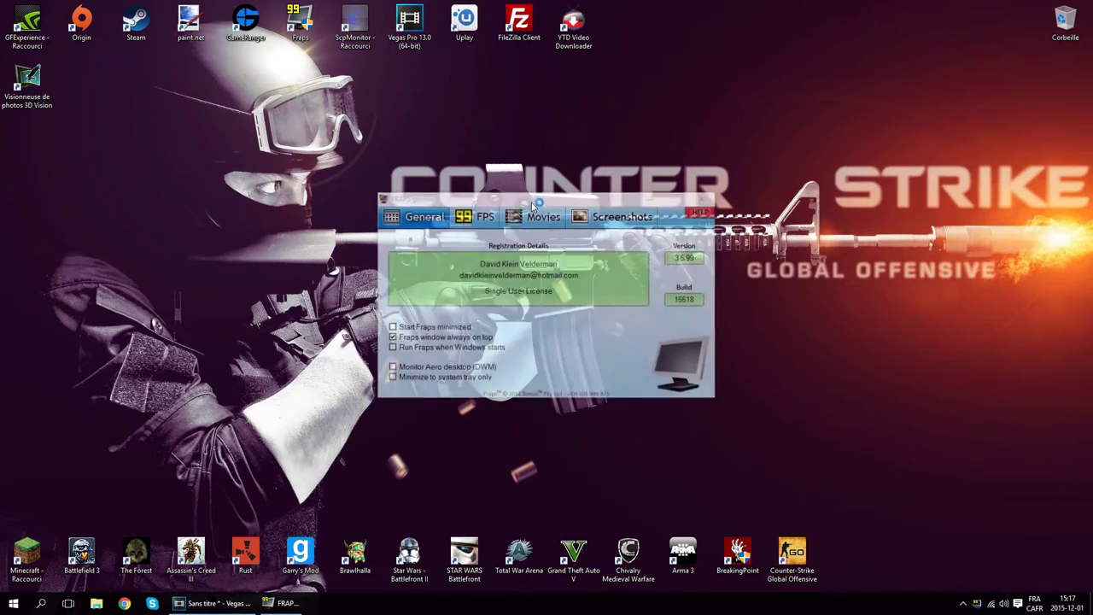
{"action": "left_click", "coordinate": [528, 214]}
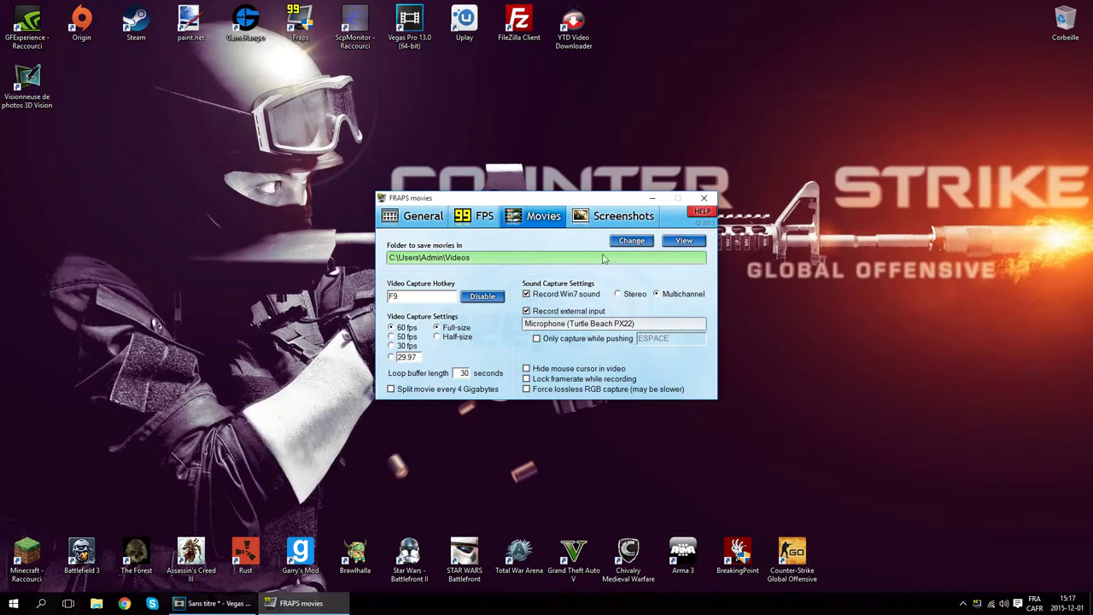
{"action": "left_click", "coordinate": [427, 219]}
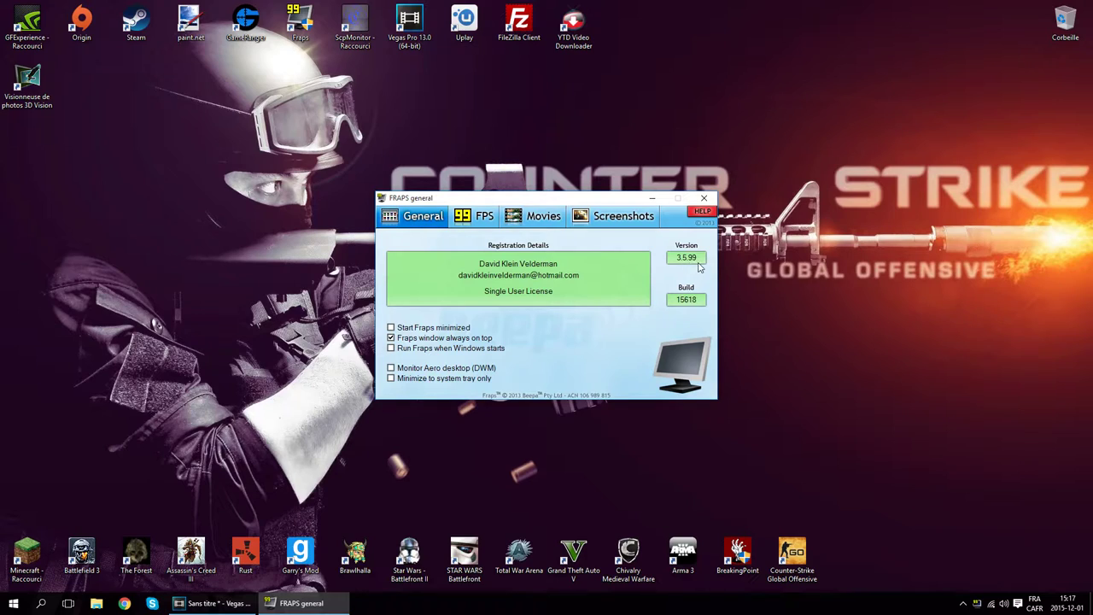
{"action": "left_click", "coordinate": [526, 221]}
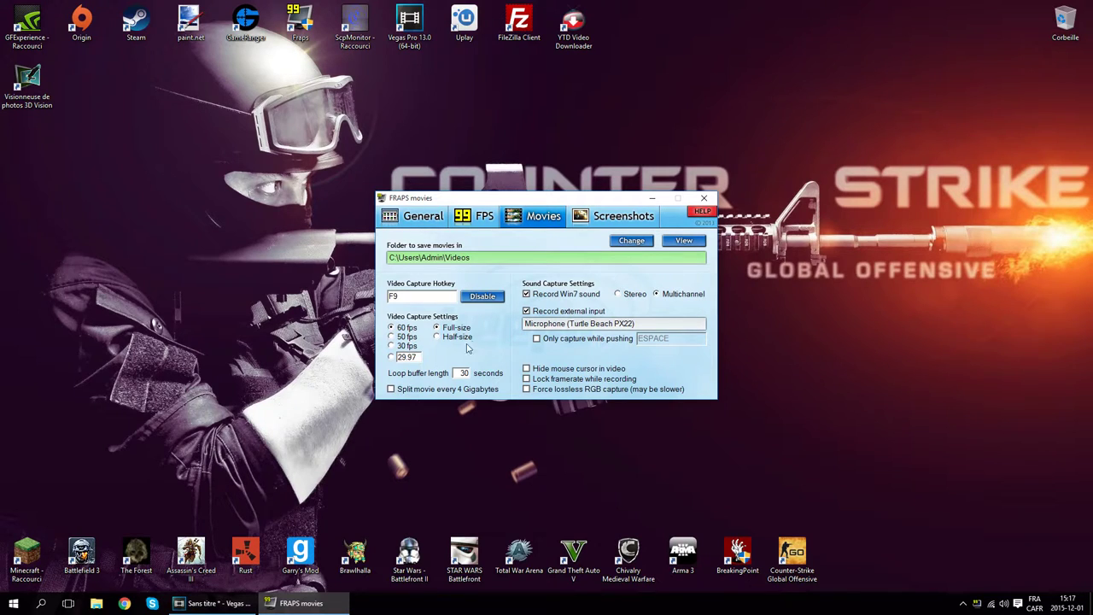
{"action": "left_click", "coordinate": [704, 199]}
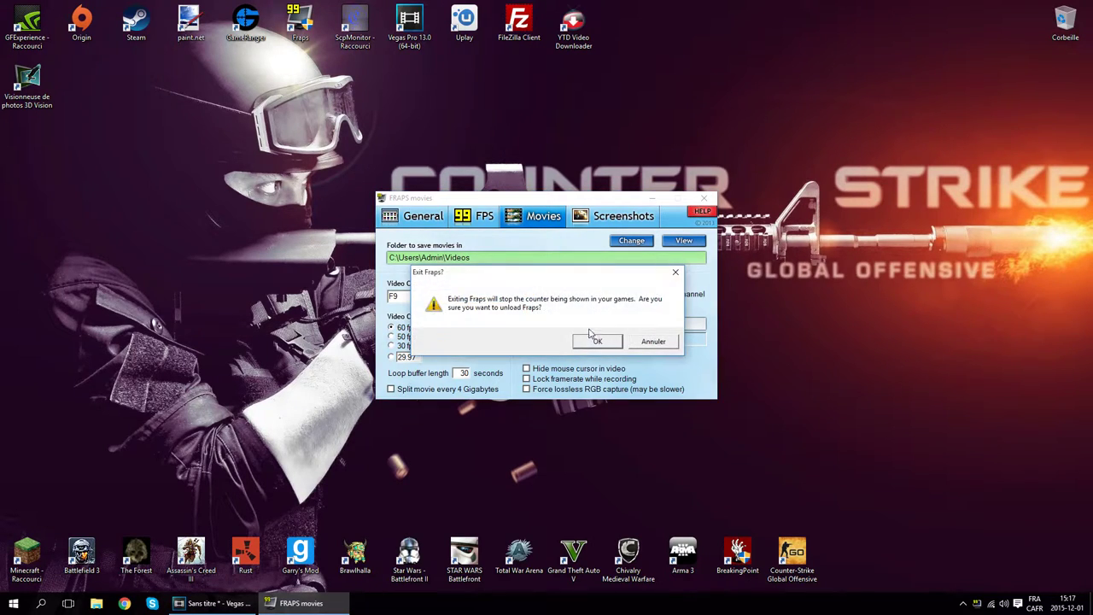
{"action": "left_click", "coordinate": [596, 339]}
{"action": "left_click_drag", "start_coordinate": [571, 271], "coordinate": [453, 332]}
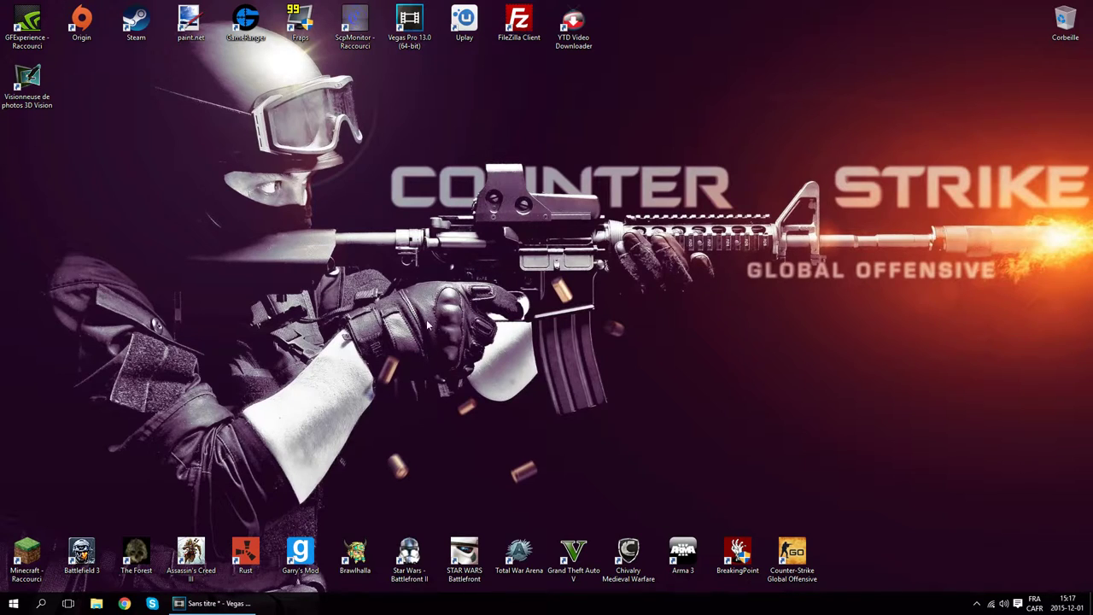
- Launch Vegas Pro 13.0 and place the Star Wars Battlefront (2015) recording on the timeline without matching the project settings to it
{"action": "double_click", "coordinate": [409, 24]}
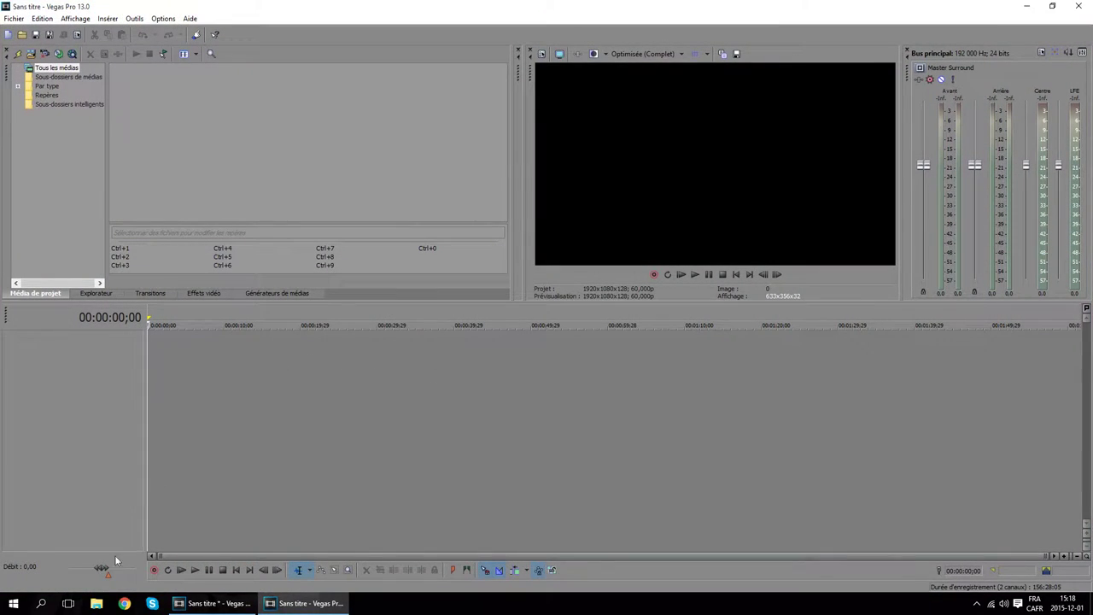
{"action": "left_click", "coordinate": [97, 603]}
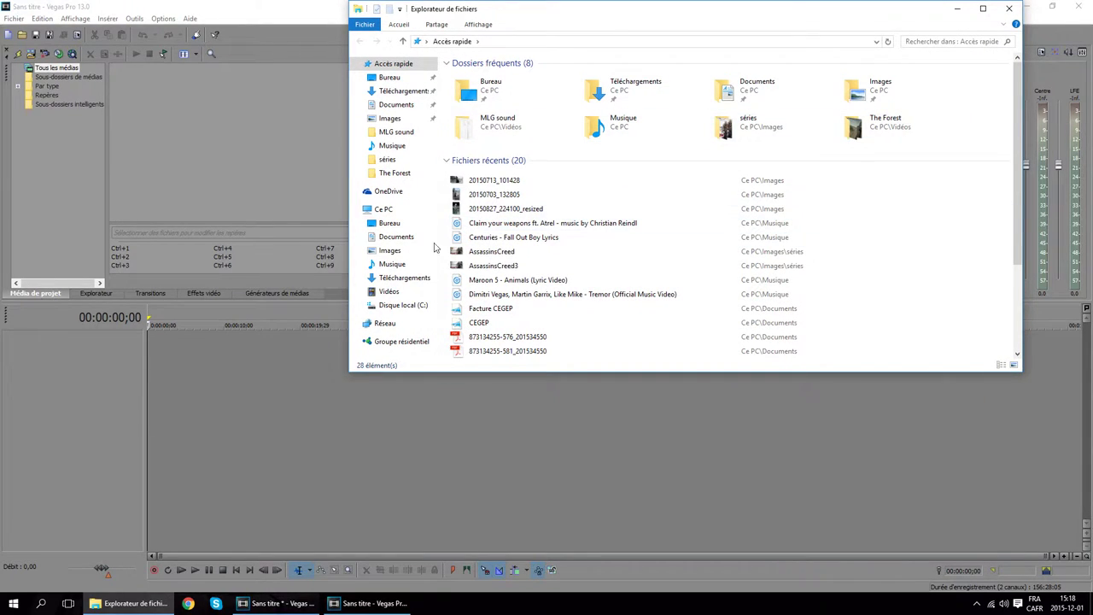
{"action": "left_click", "coordinate": [389, 291]}
{"action": "double_click", "coordinate": [666, 103]}
{"action": "left_click_drag", "start_coordinate": [491, 147], "coordinate": [291, 372]}
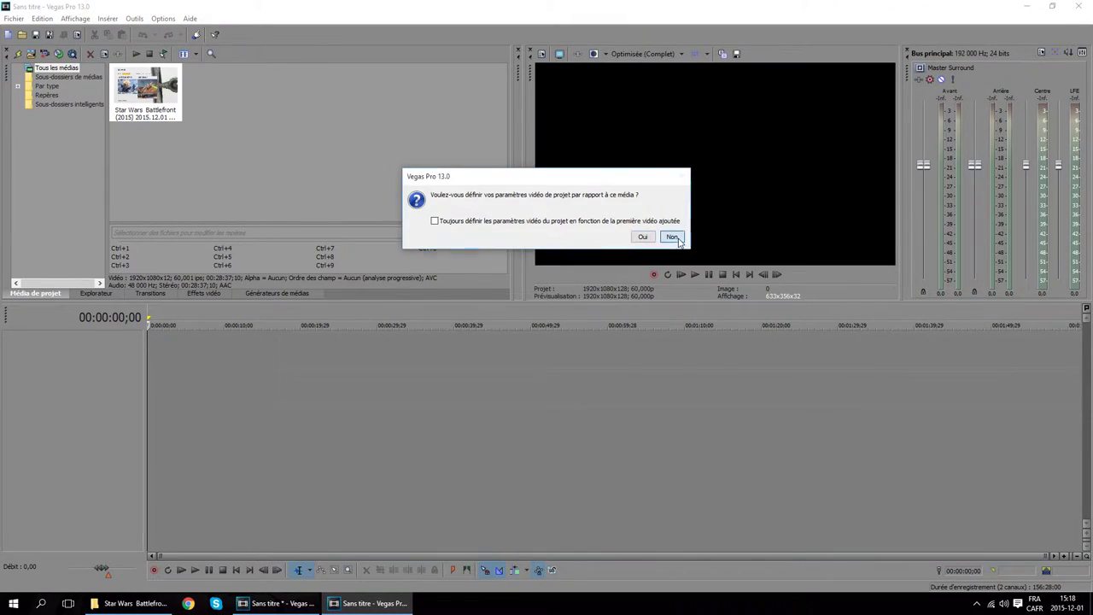
{"action": "left_click", "coordinate": [673, 237]}
{"action": "left_click", "coordinate": [362, 348]}
{"action": "right_click", "coordinate": [362, 347]}
{"action": "left_click", "coordinate": [246, 481]}
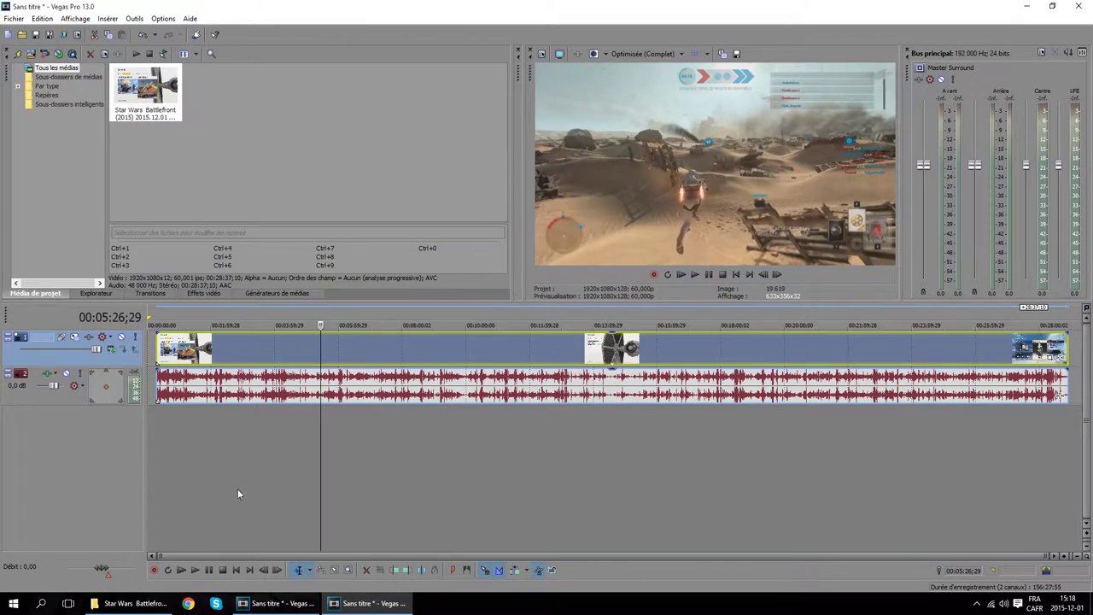
- Add Intro.wmv from the Vidéos folder to the start of the timeline, ahead of the gameplay clip
{"action": "left_click", "coordinate": [133, 603]}
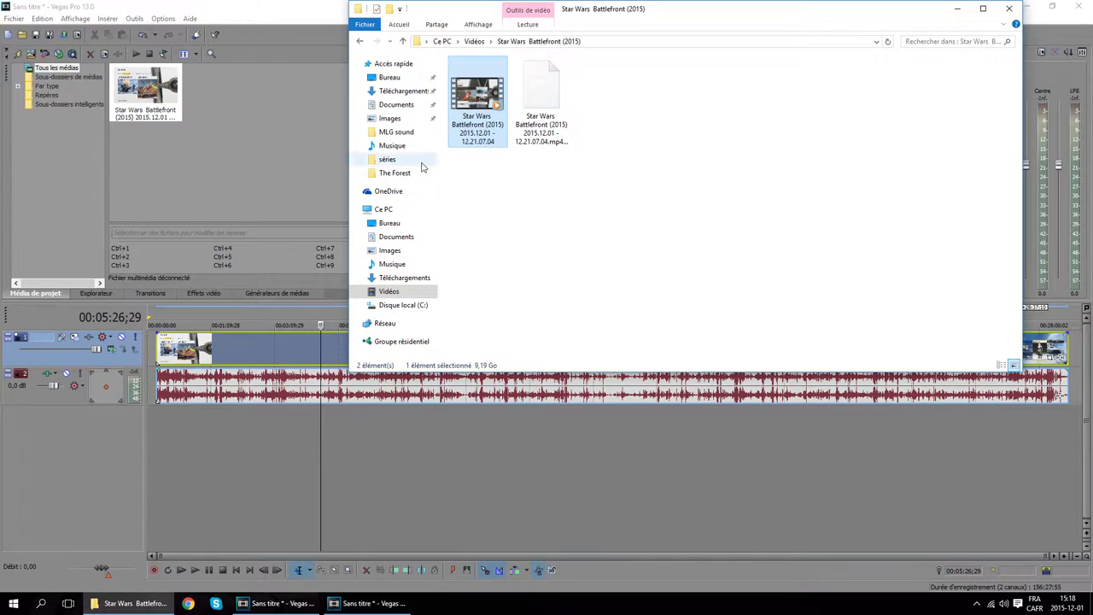
{"action": "left_click", "coordinate": [395, 291]}
{"action": "left_click_drag", "start_coordinate": [795, 89], "coordinate": [146, 355]}
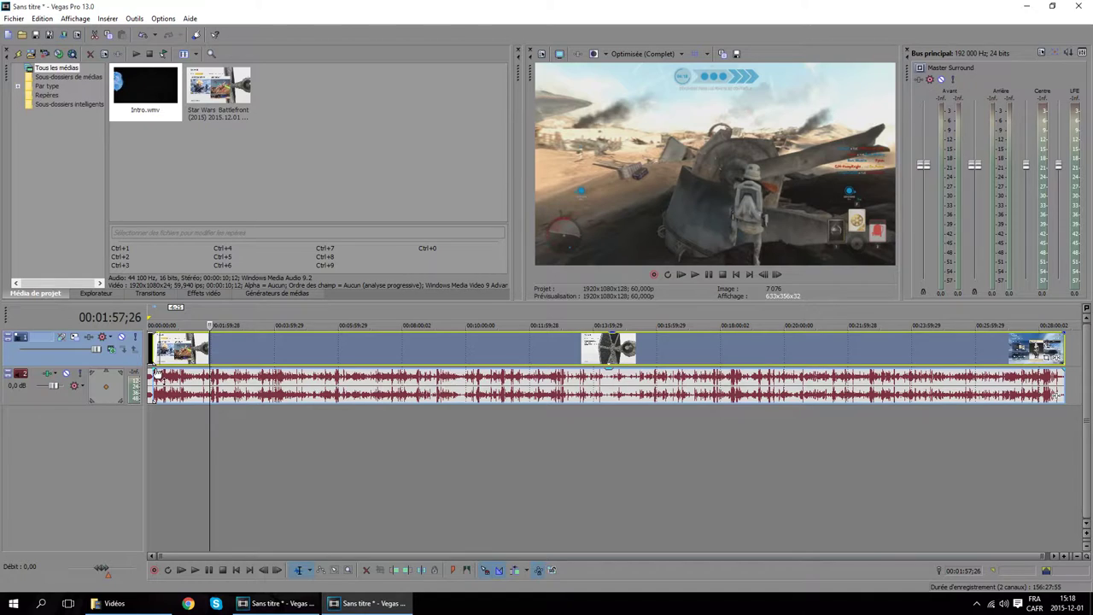
- Add fade-outs to the end of the gameplay clip's audio and video, the video fade about 17 seconds long
{"action": "left_click", "coordinate": [157, 376]}
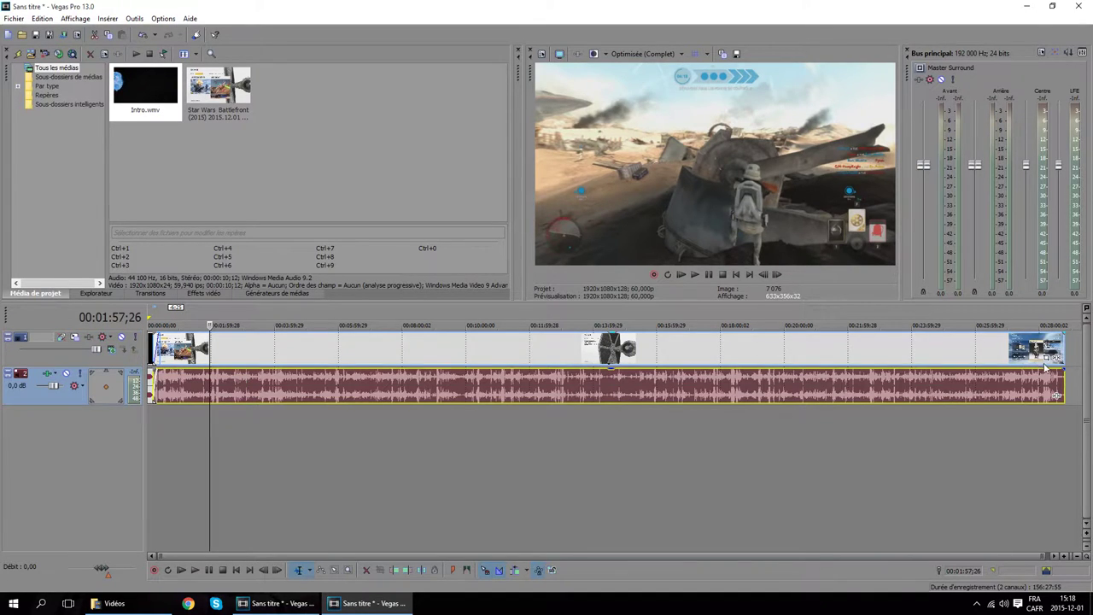
{"action": "left_click_drag", "start_coordinate": [1063, 370], "coordinate": [1055, 371]}
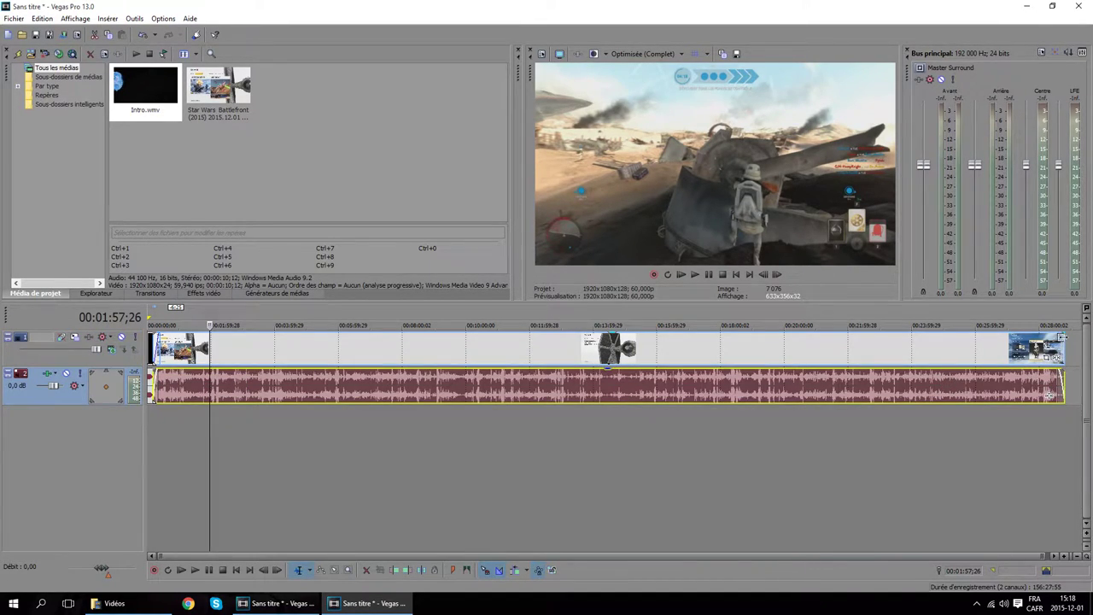
{"action": "left_click", "coordinate": [939, 348]}
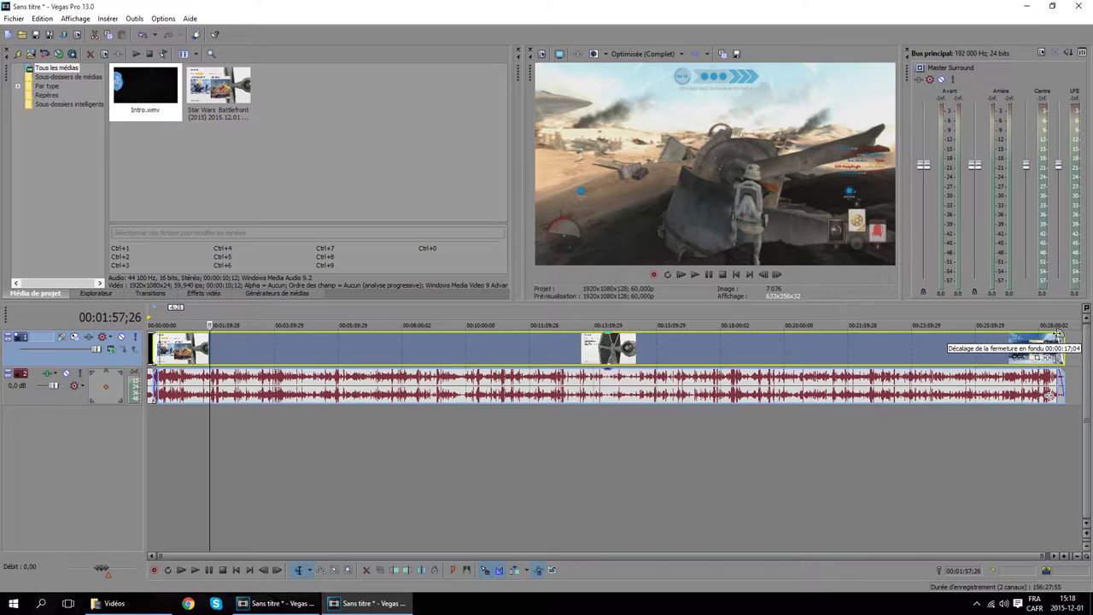
- Save the project as Sans titre in the Documents folder
{"action": "left_click", "coordinate": [35, 35]}
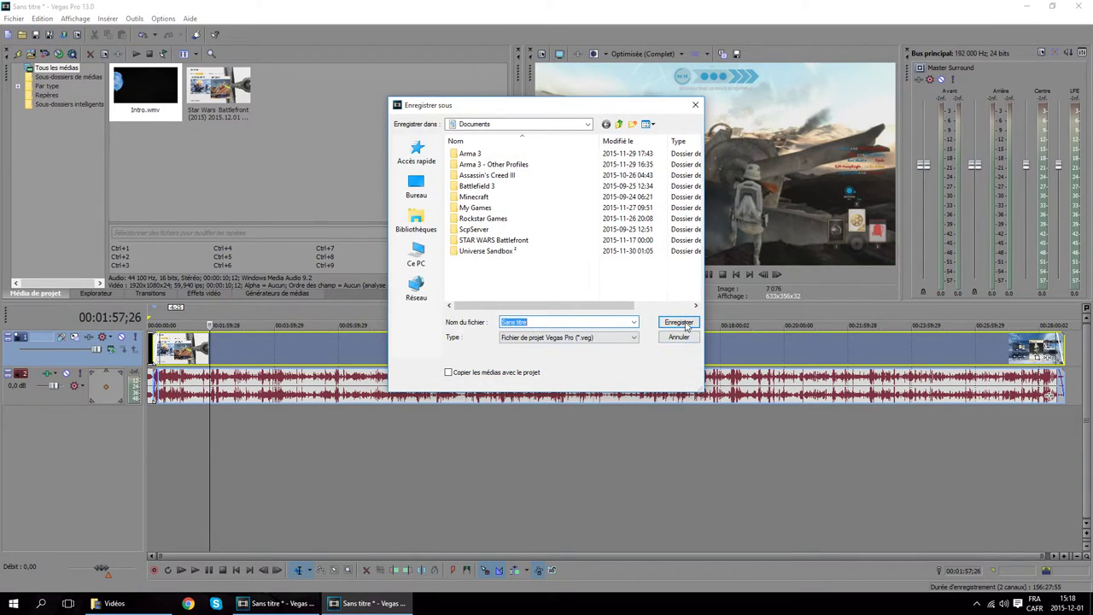
{"action": "left_click", "coordinate": [679, 323]}
{"action": "left_click", "coordinate": [493, 340]}
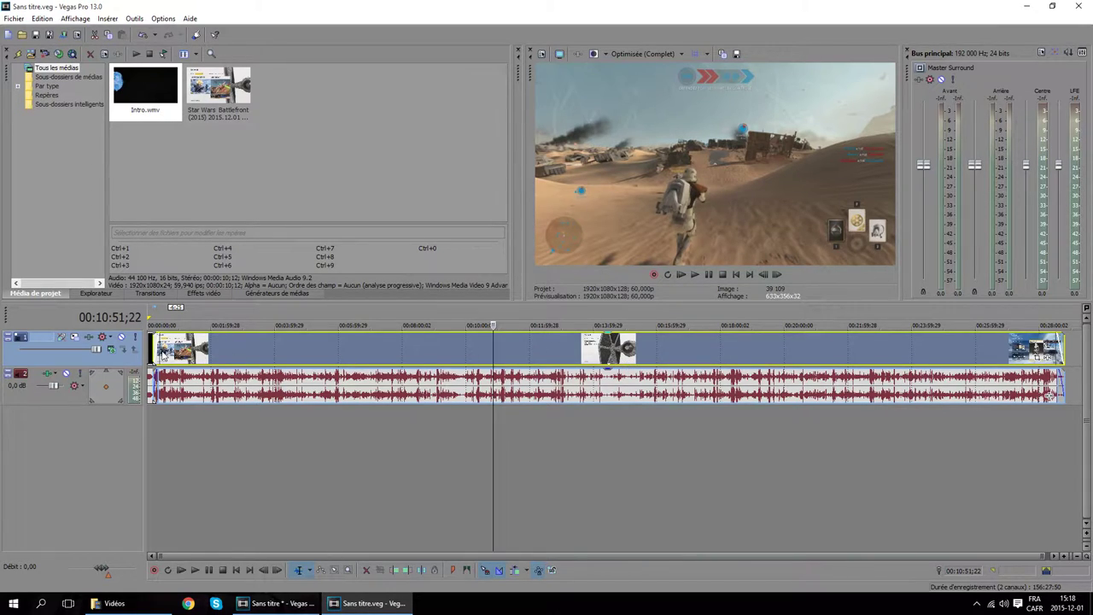
- Disable resampling for the intro video event
{"action": "left_click", "coordinate": [162, 352]}
{"action": "right_click", "coordinate": [163, 352]}
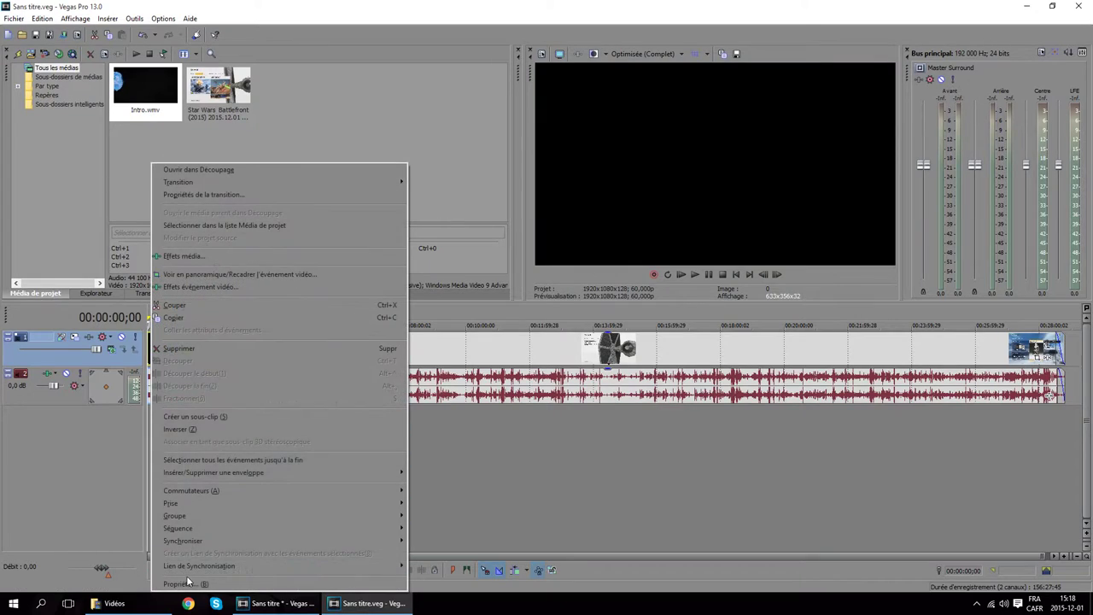
{"action": "left_click", "coordinate": [183, 583]}
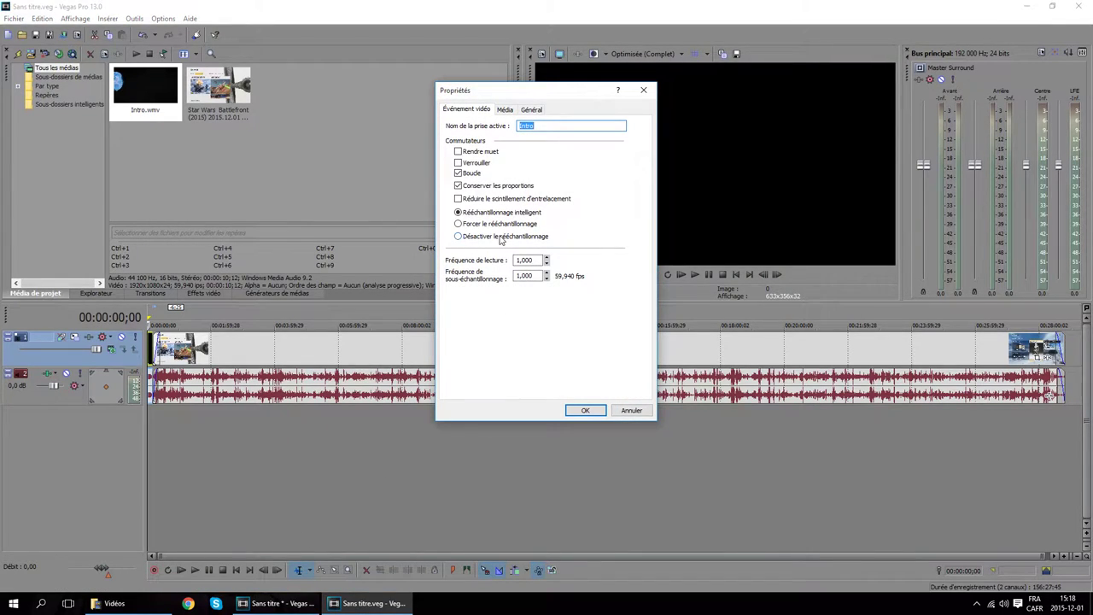
{"action": "key", "text": "End"}
{"action": "left_click", "coordinate": [586, 411]}
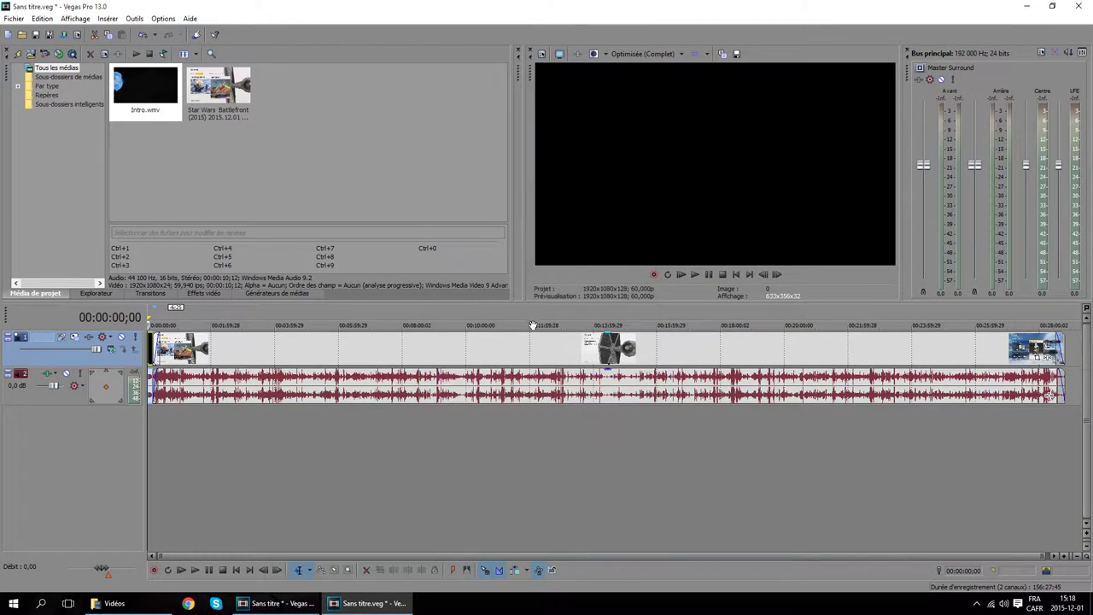
- Disable resampling for the Star Wars Battlefront gameplay video event
{"action": "left_click", "coordinate": [537, 380]}
{"action": "right_click", "coordinate": [539, 380]}
{"action": "left_click", "coordinate": [572, 585]}
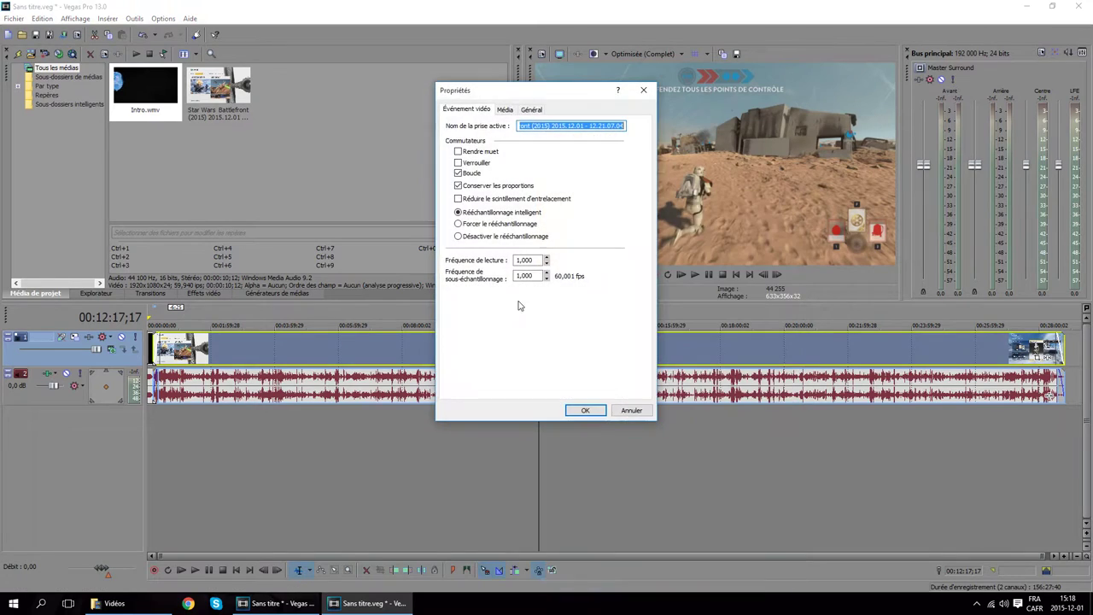
{"action": "left_click", "coordinate": [586, 411]}
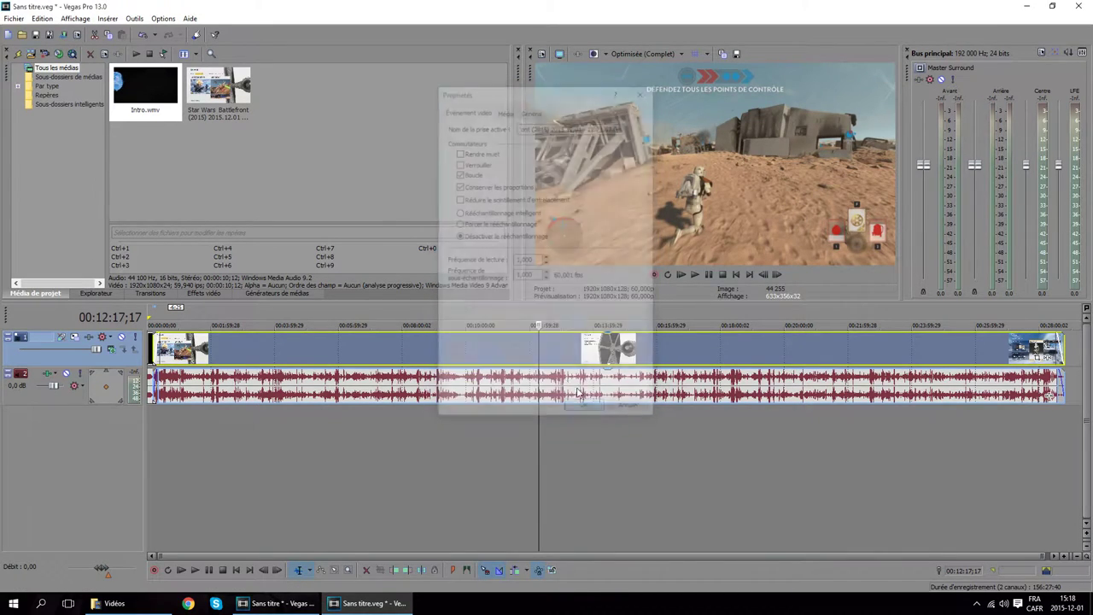
{"action": "right_click", "coordinate": [310, 352]}
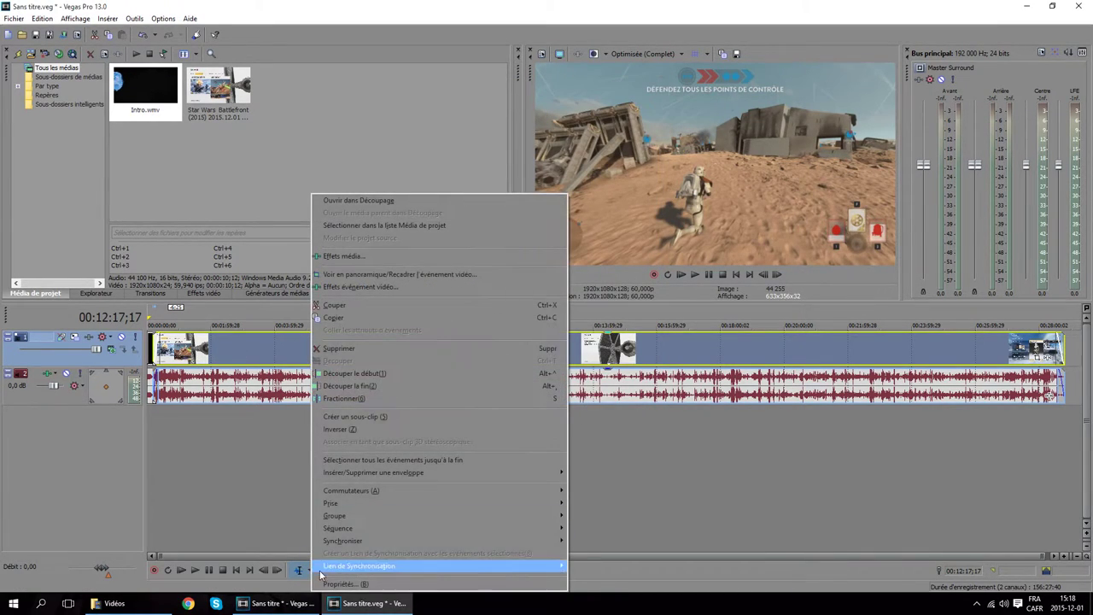
{"action": "left_click", "coordinate": [236, 346]}
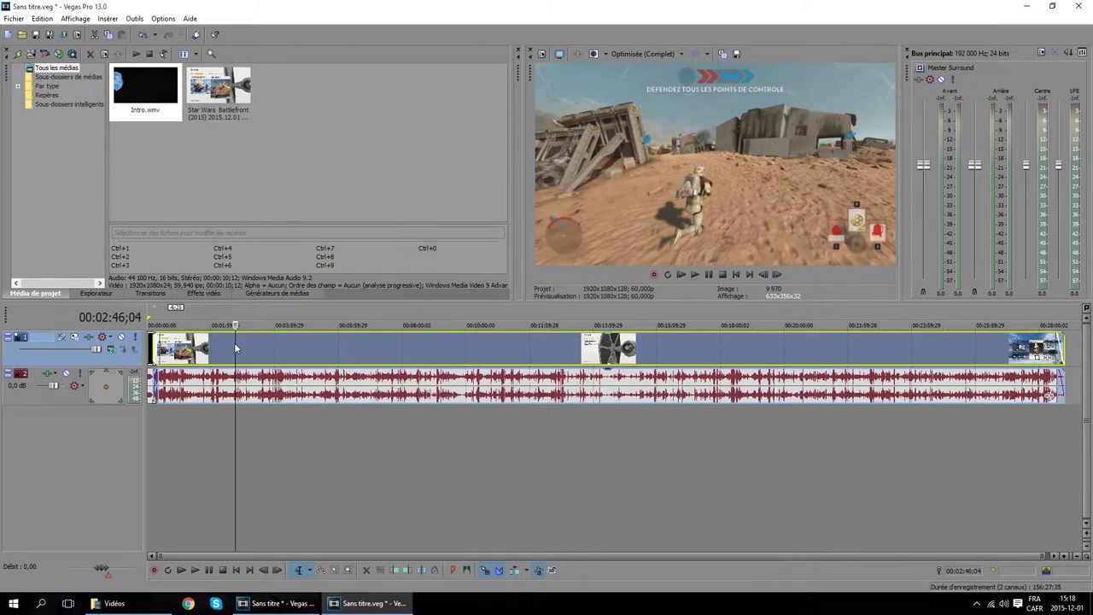
{"action": "left_click", "coordinate": [795, 351]}
{"action": "left_click", "coordinate": [424, 346]}
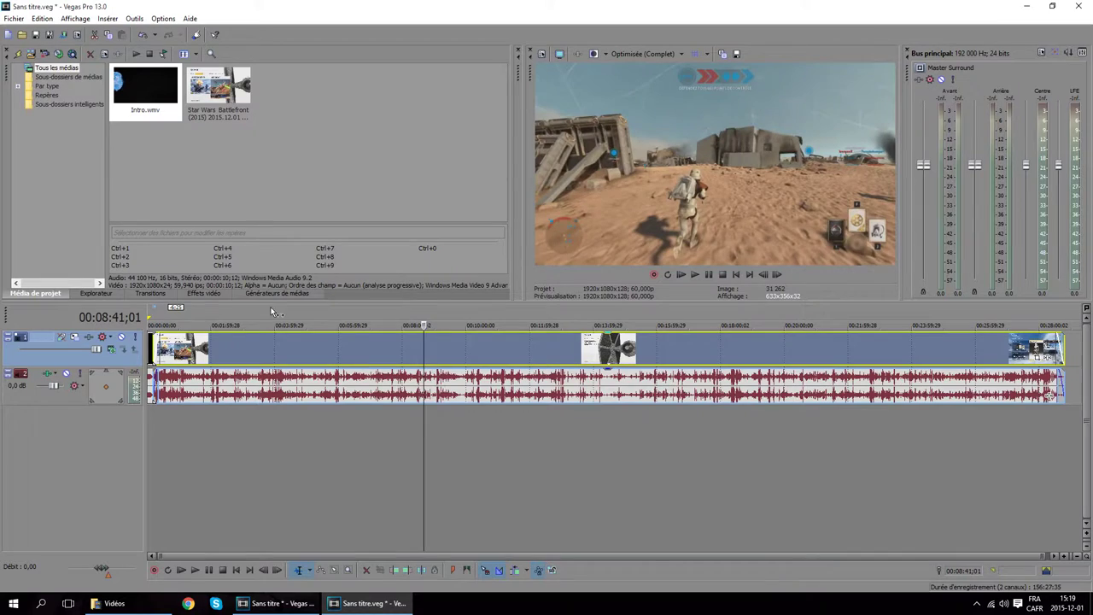
- Save the project with its latest changes
{"action": "left_click", "coordinate": [36, 34]}
{"action": "left_click", "coordinate": [723, 274]}
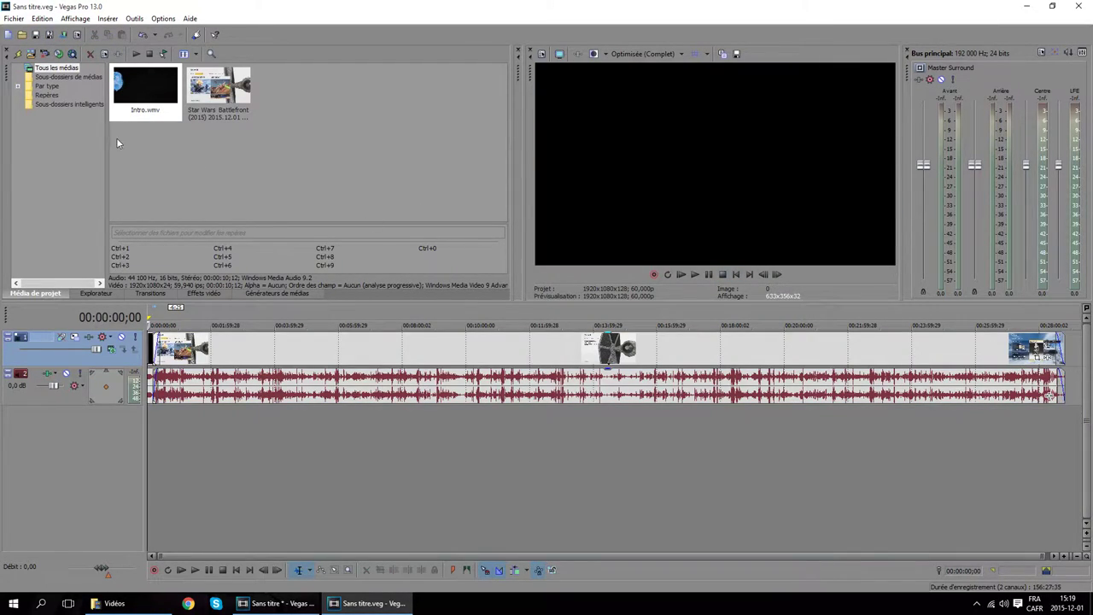
- Open the render settings and examine the custom parameters of the YT 1080p MainConcept AVC/AAC template
{"action": "left_click", "coordinate": [63, 36]}
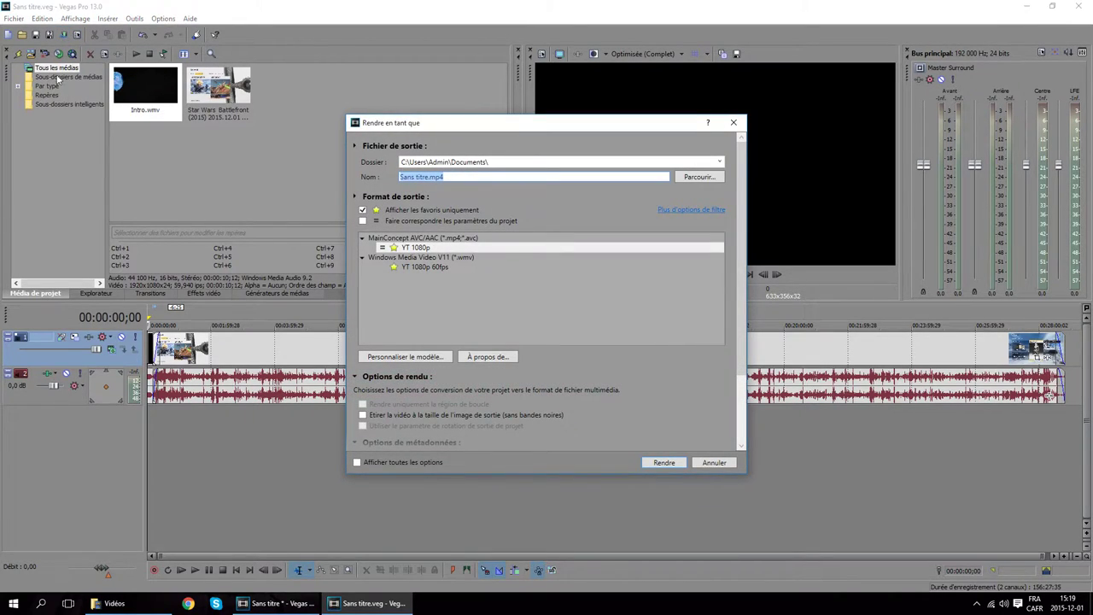
{"action": "left_click", "coordinate": [731, 125]}
{"action": "left_click", "coordinate": [14, 18]}
{"action": "left_click", "coordinate": [29, 107]}
{"action": "left_click", "coordinate": [411, 248]}
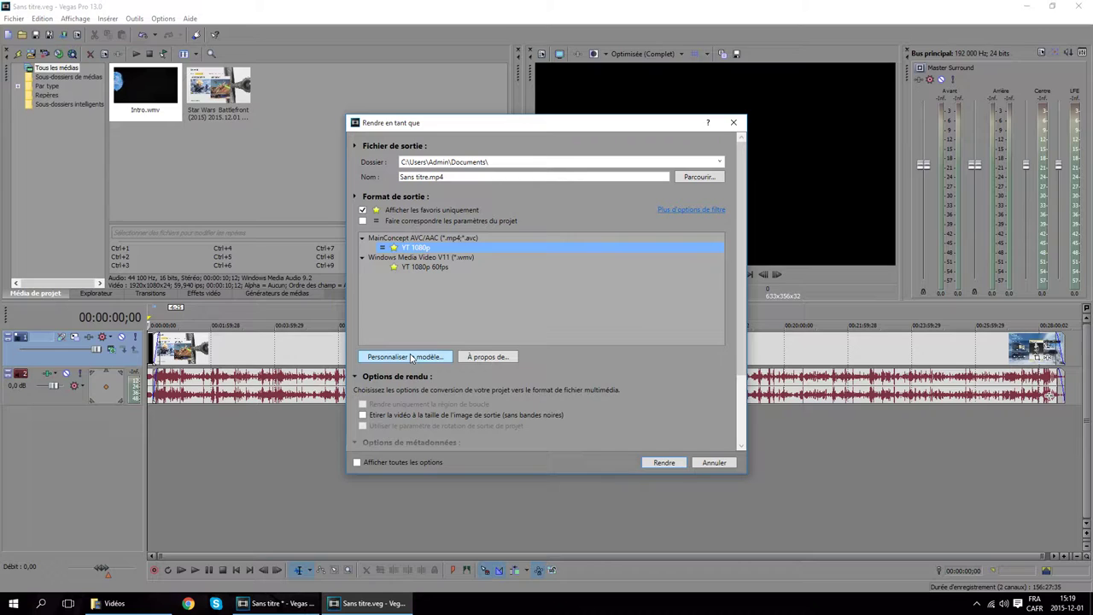
{"action": "left_click", "coordinate": [411, 357]}
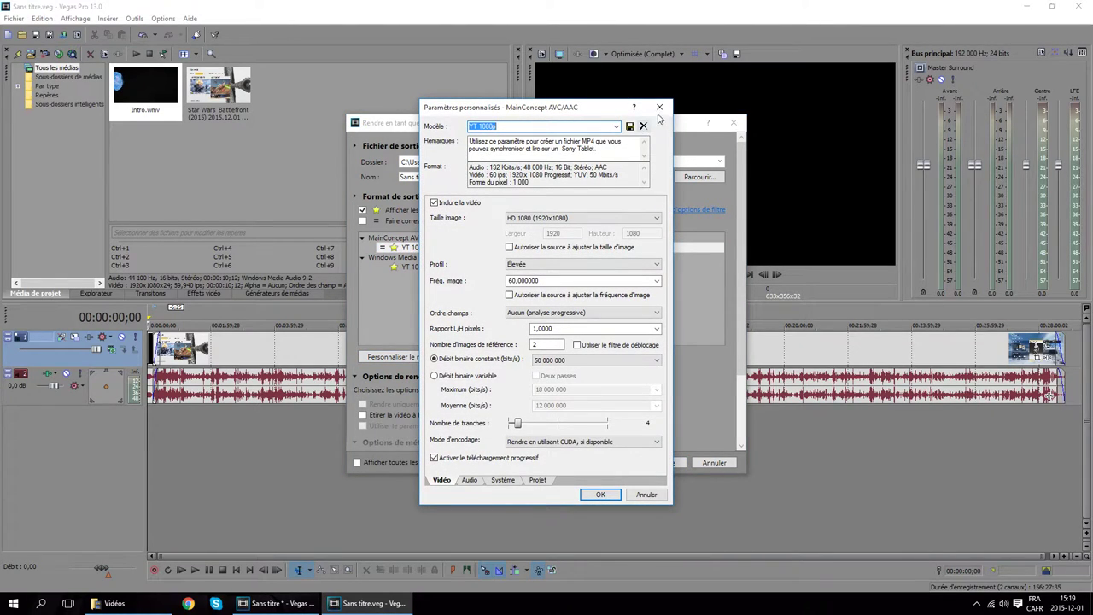
{"action": "left_click", "coordinate": [659, 109]}
- Show all render templates instead of only favourites and open the MainConcept AVC/AAC Sony Tablet 1080p template for customization
{"action": "left_click", "coordinate": [363, 210]}
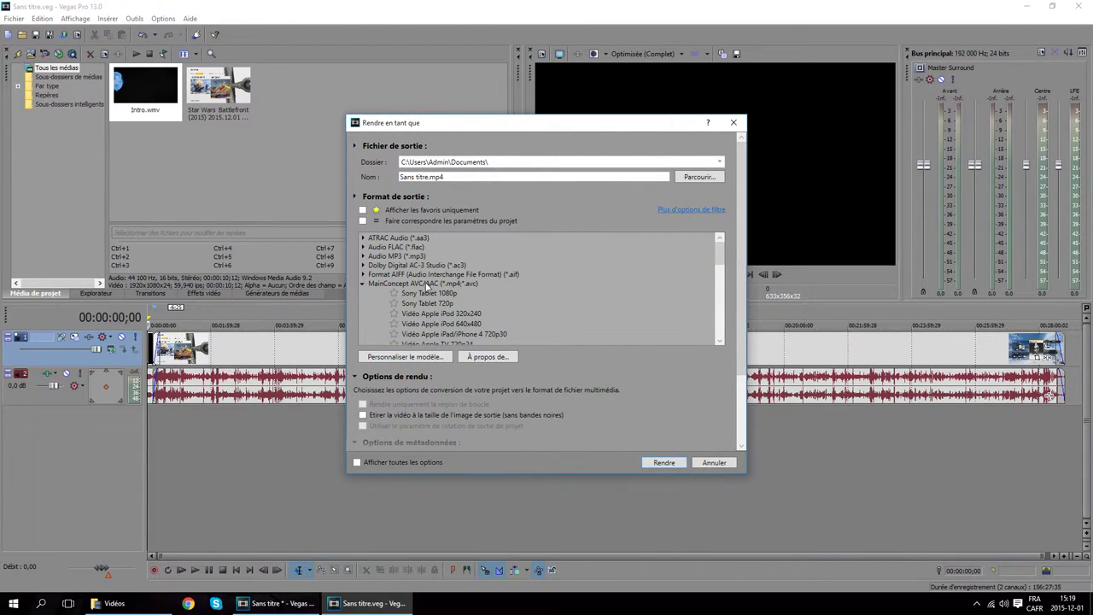
{"action": "left_click", "coordinate": [423, 295]}
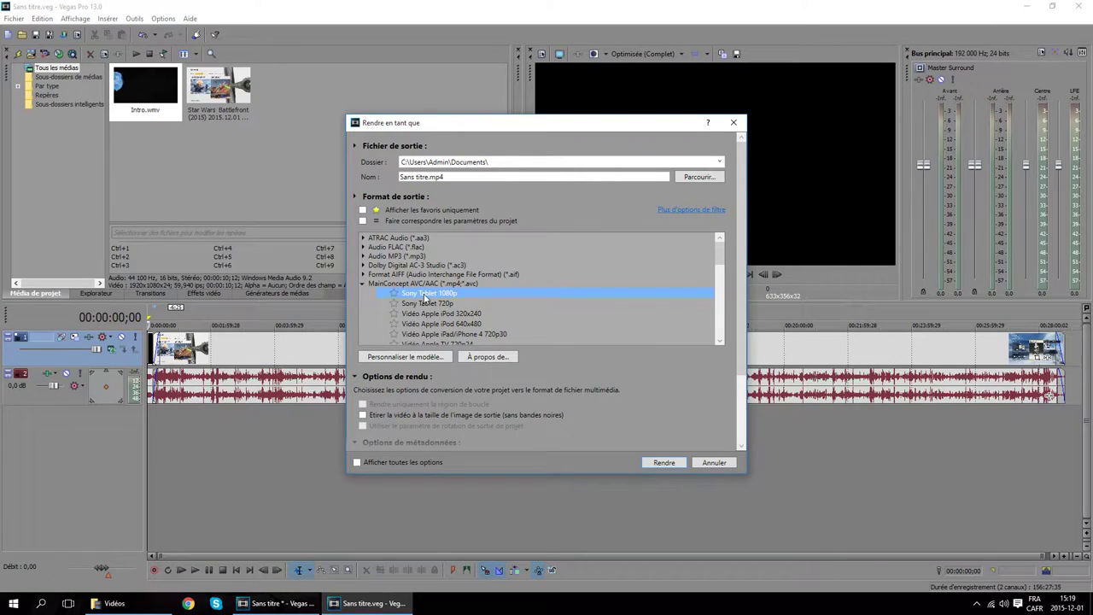
{"action": "left_click", "coordinate": [406, 358]}
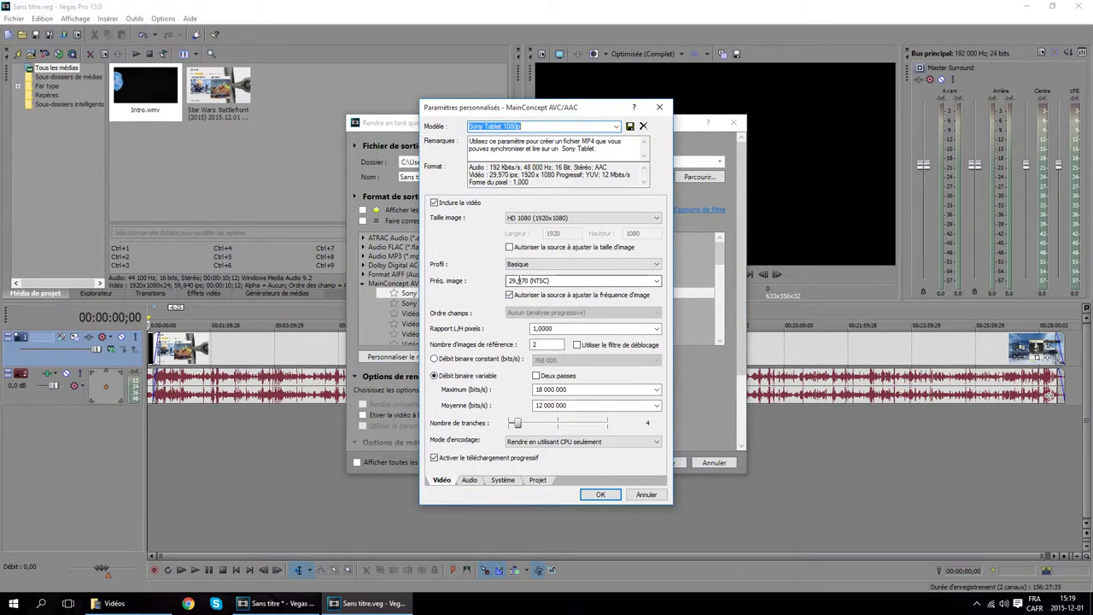
- Set the Sony Tablet 1080p template's video profile to Élevée and its frame rate to 60
{"action": "left_click", "coordinate": [547, 219]}
{"action": "left_click", "coordinate": [546, 219]}
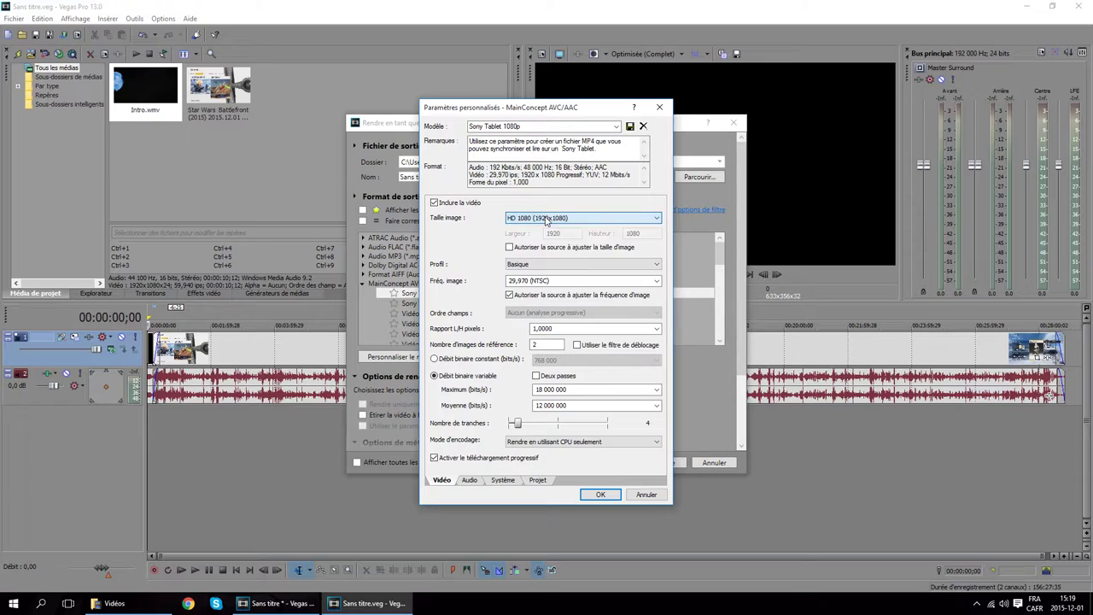
{"action": "left_click", "coordinate": [529, 263]}
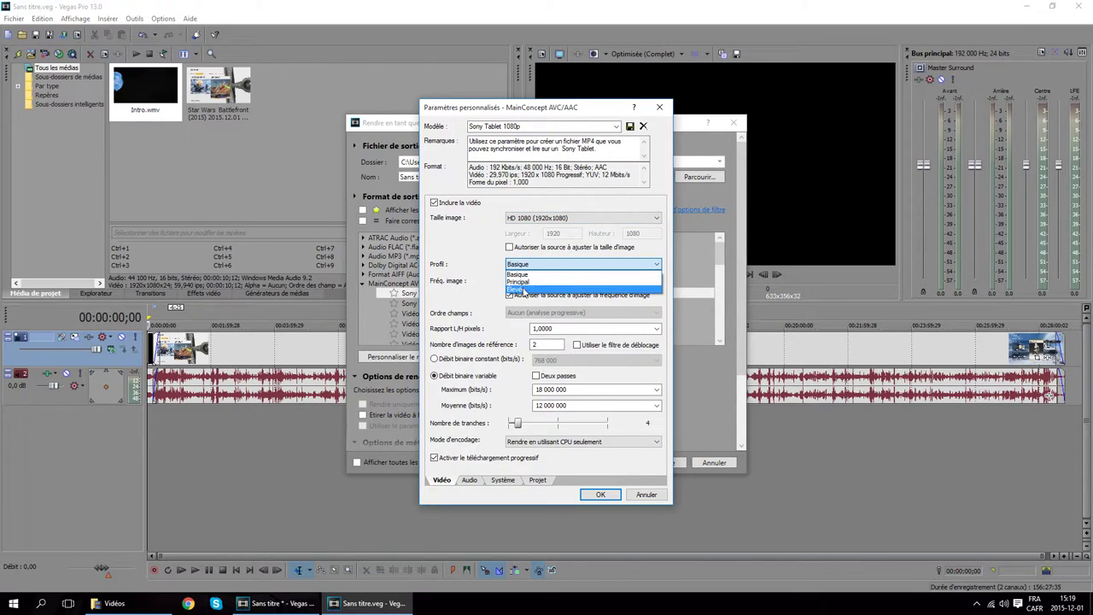
{"action": "left_click", "coordinate": [517, 289]}
{"action": "left_click", "coordinate": [525, 281]}
{"action": "type", "text": "60"}
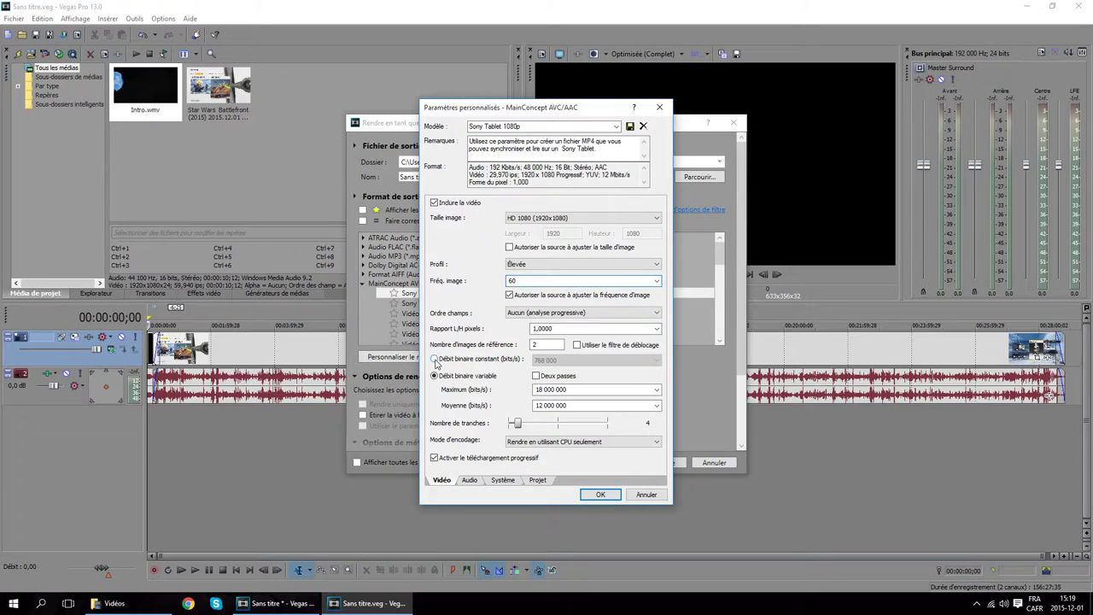
- Use a constant bitrate of 50 000 000 bits/s and set the encoding mode to render using CUDA if available
{"action": "left_click", "coordinate": [435, 362]}
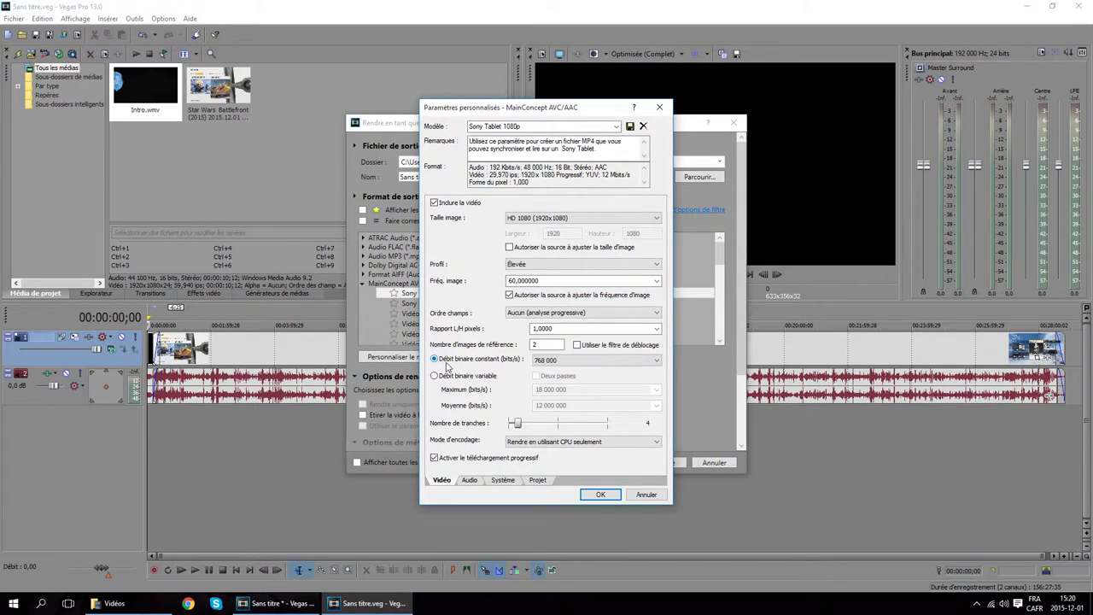
{"action": "left_click", "coordinate": [538, 365]}
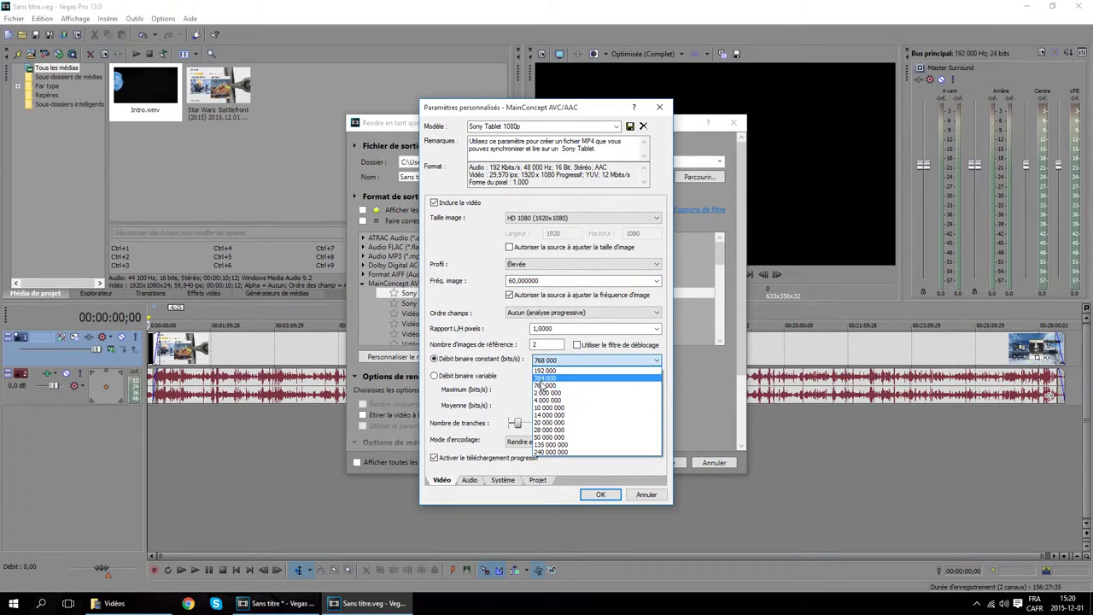
{"action": "left_click", "coordinate": [545, 438]}
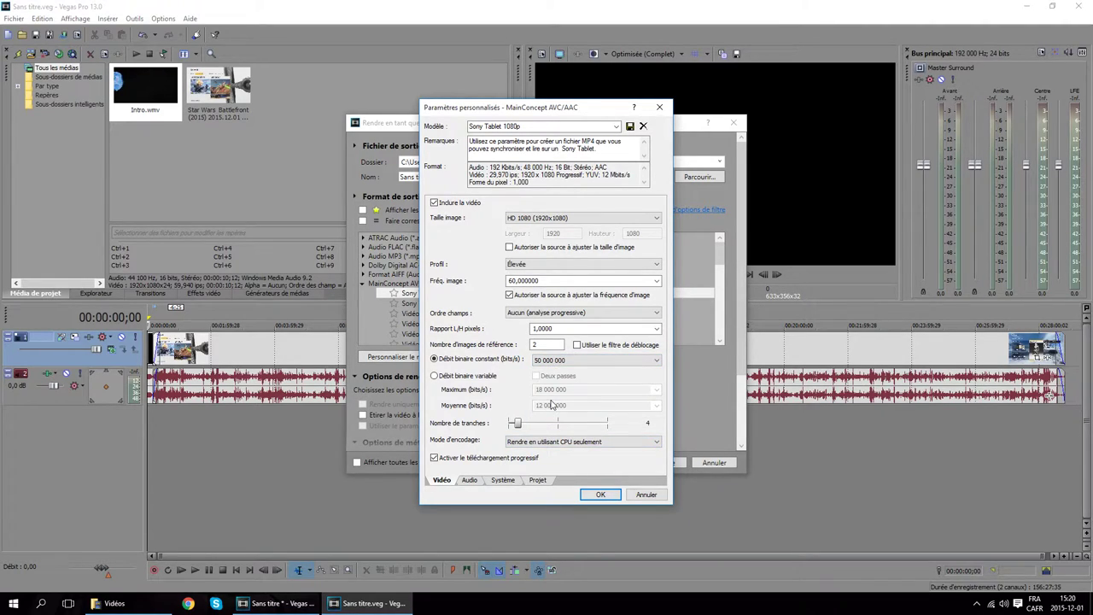
{"action": "left_click", "coordinate": [564, 362]}
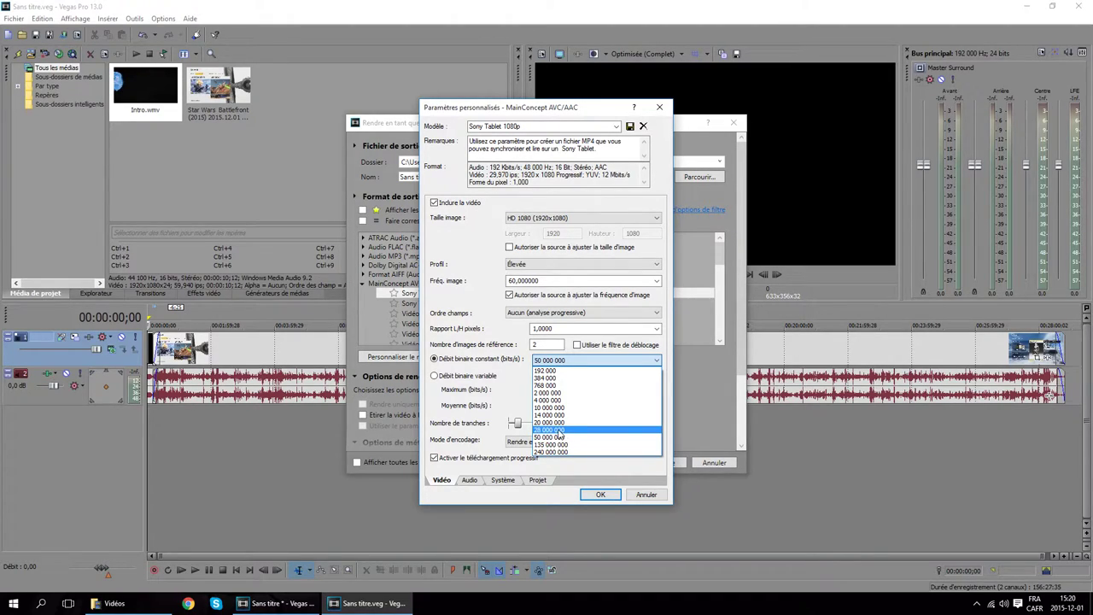
{"action": "left_click", "coordinate": [561, 360]}
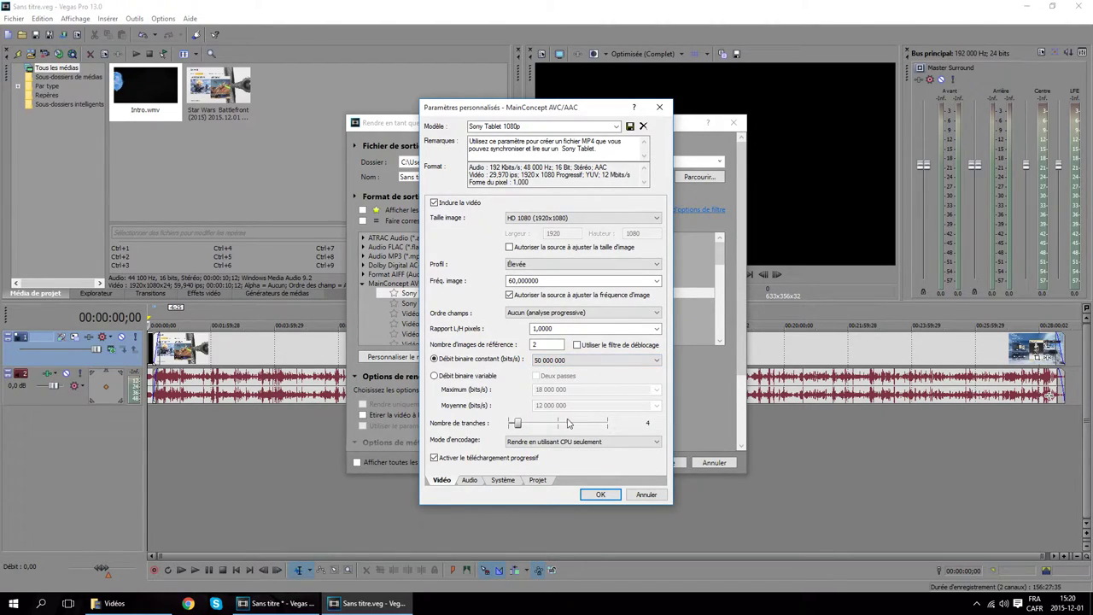
{"action": "left_click", "coordinate": [598, 442]}
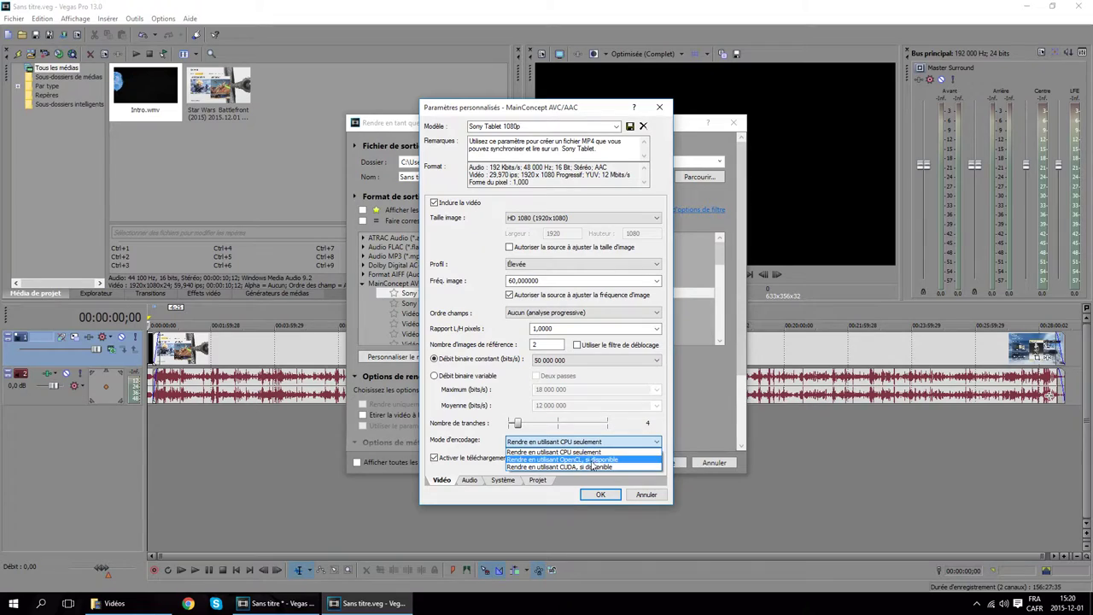
{"action": "left_click", "coordinate": [586, 468]}
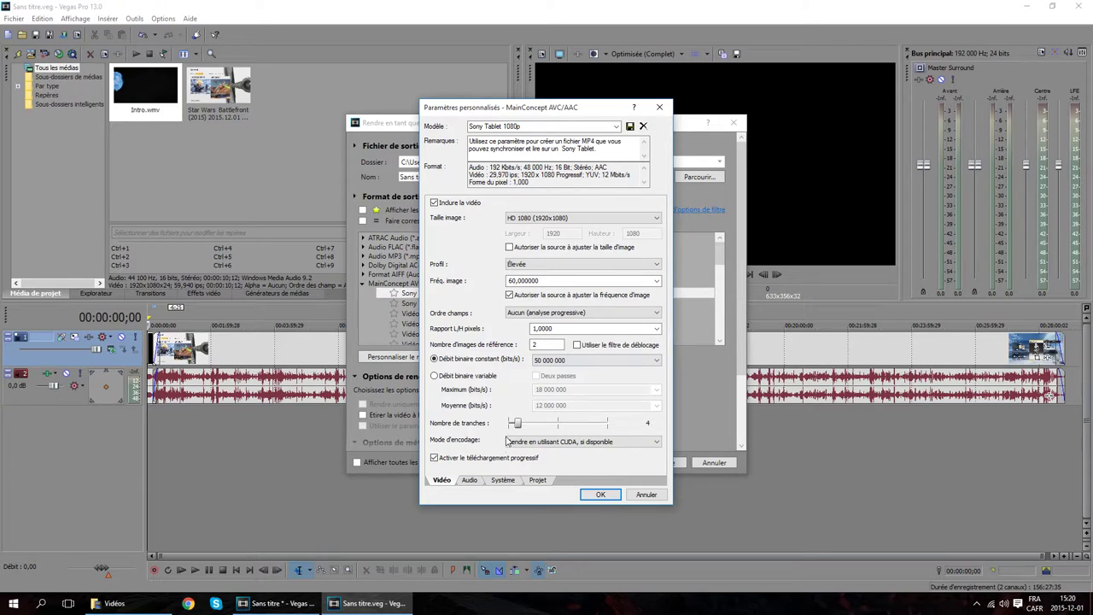
- Examine the sample rate and bitrate options in the template's audio settings
{"action": "left_click", "coordinate": [472, 480]}
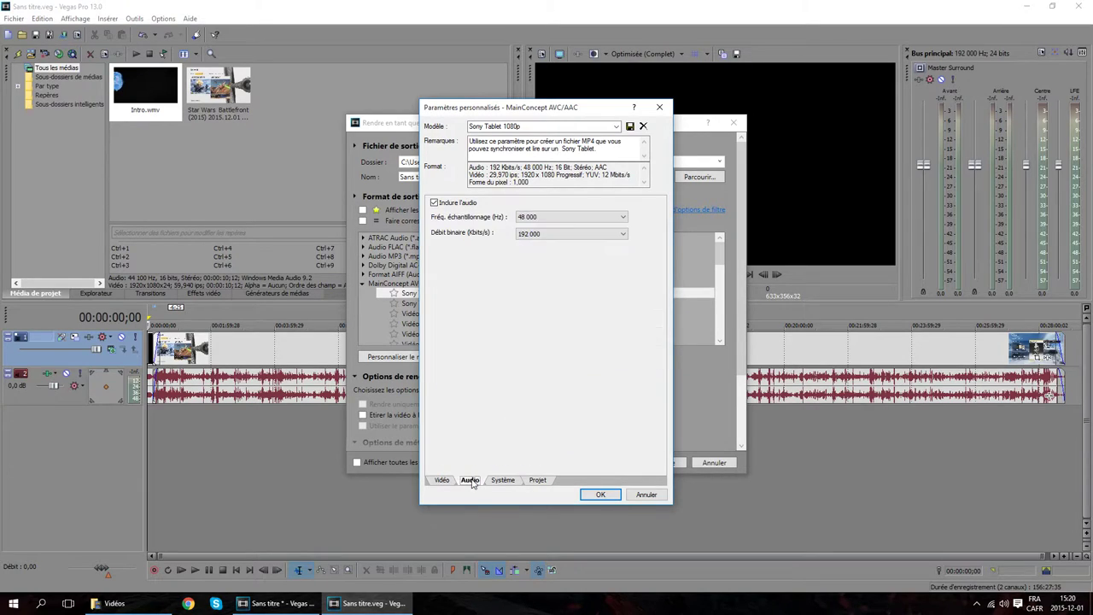
{"action": "left_click", "coordinate": [550, 219]}
{"action": "left_click", "coordinate": [551, 221]}
{"action": "left_click", "coordinate": [551, 235]}
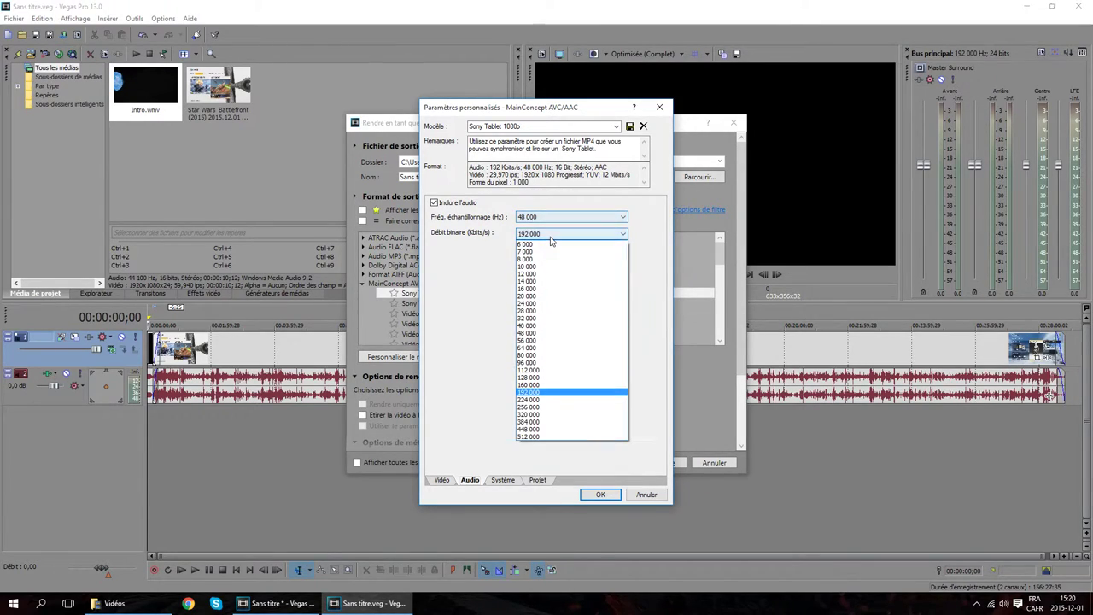
{"action": "left_click", "coordinate": [552, 237]}
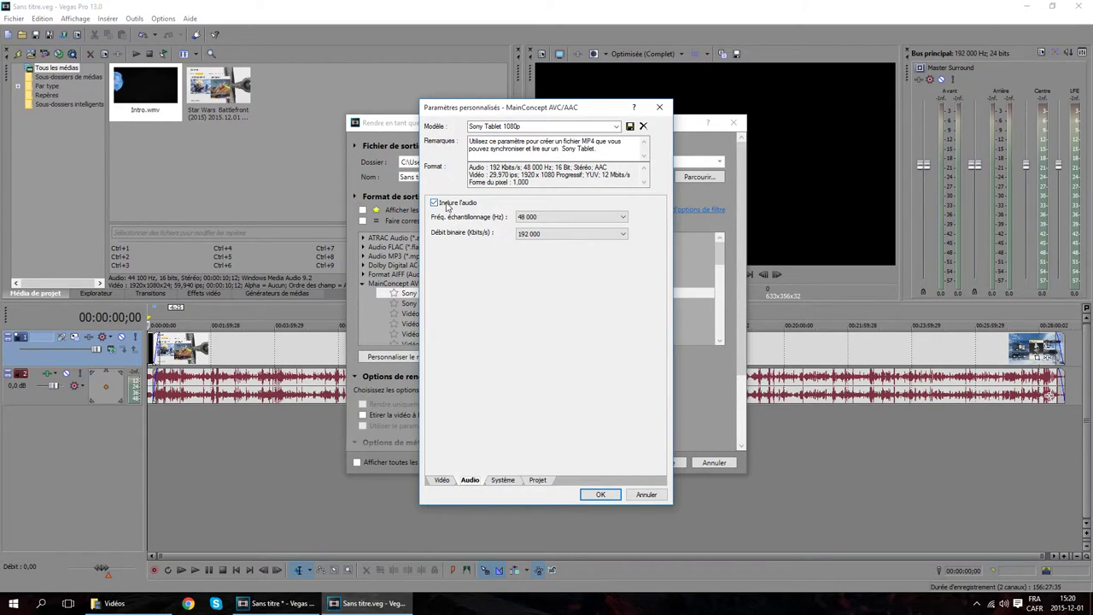
- Examine the template's system settings and its project settings for render quality, stereoscopic 3D mode and colour space
{"action": "left_click", "coordinate": [438, 481]}
{"action": "left_click", "coordinate": [499, 482]}
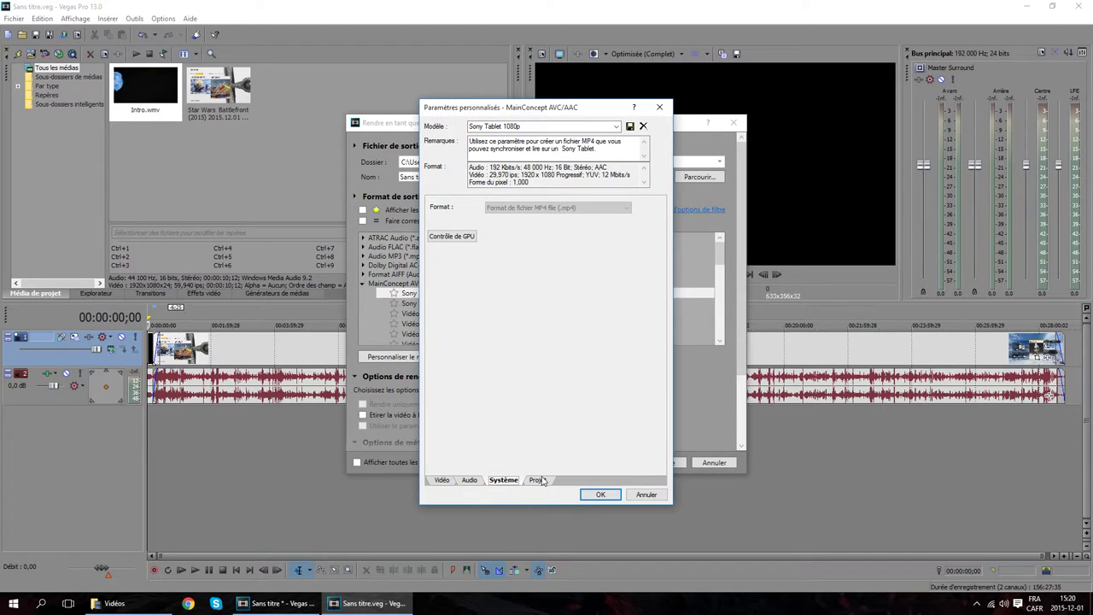
{"action": "left_click", "coordinate": [539, 481]}
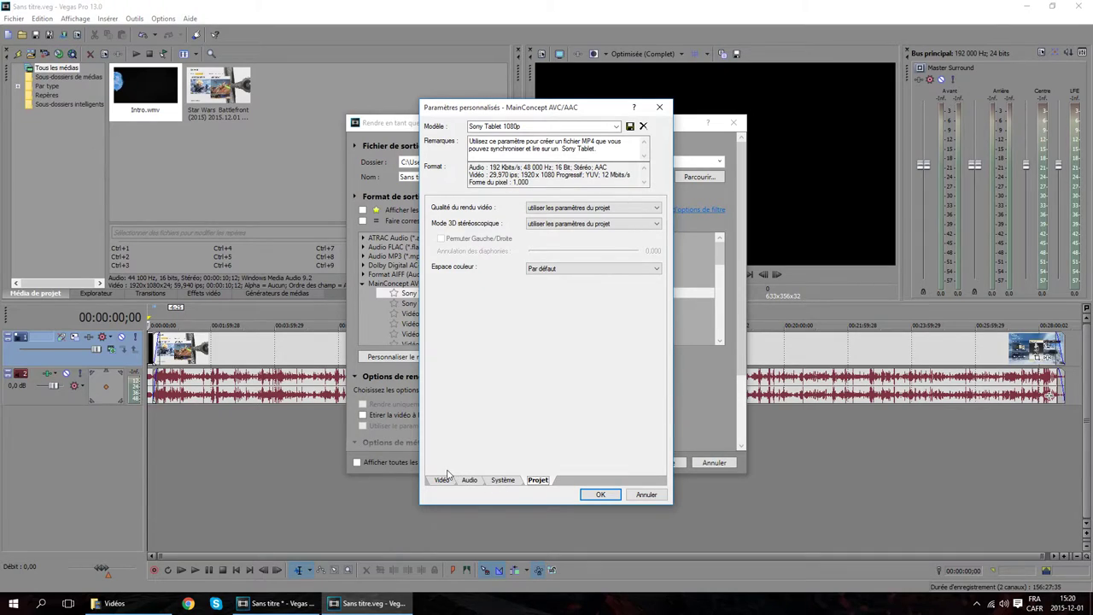
{"action": "left_click", "coordinate": [566, 211]}
{"action": "left_click", "coordinate": [566, 210]}
{"action": "left_click", "coordinate": [566, 211]}
{"action": "left_click", "coordinate": [567, 213]}
{"action": "left_click", "coordinate": [566, 223]}
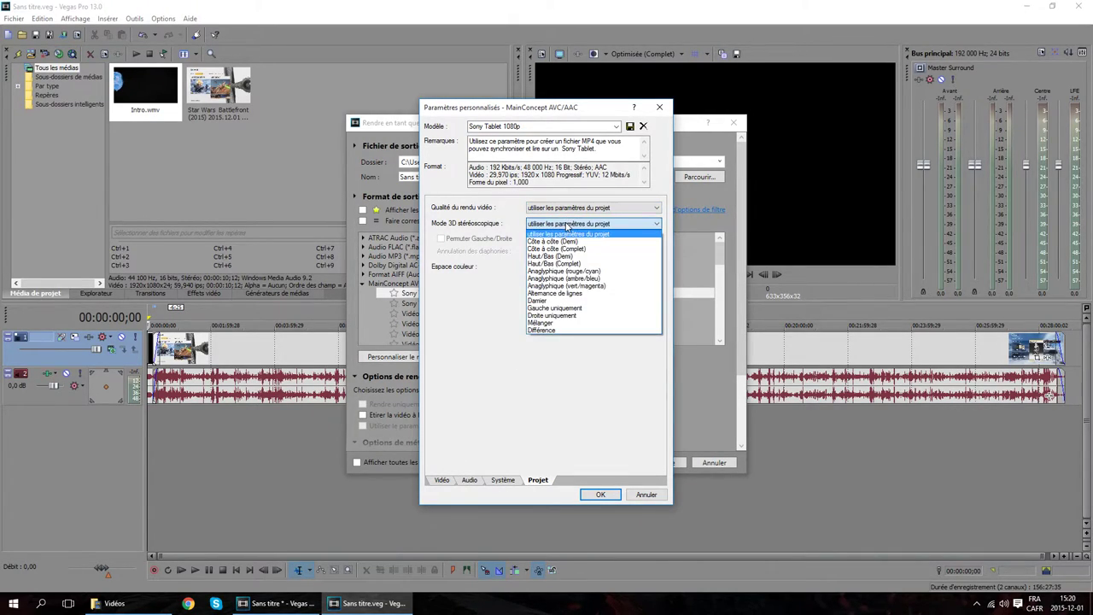
{"action": "left_click", "coordinate": [566, 223]}
{"action": "left_click", "coordinate": [562, 270]}
{"action": "left_click", "coordinate": [561, 270]}
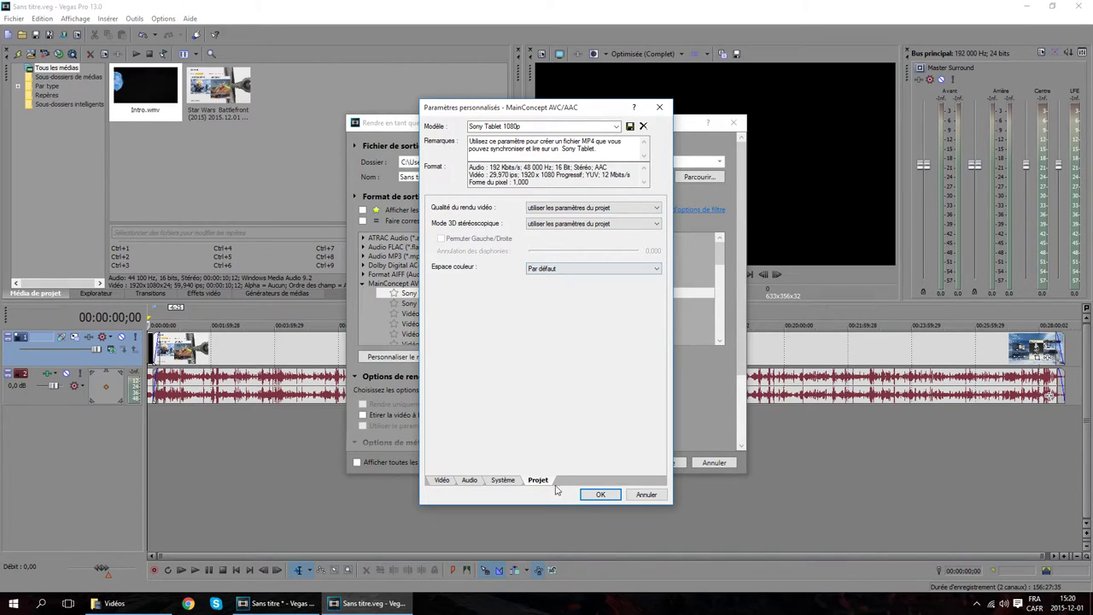
- Confirm the customized template, and select YT 1080p among the favourite templates before leaving the render settings without rendering
{"action": "left_click", "coordinate": [441, 479]}
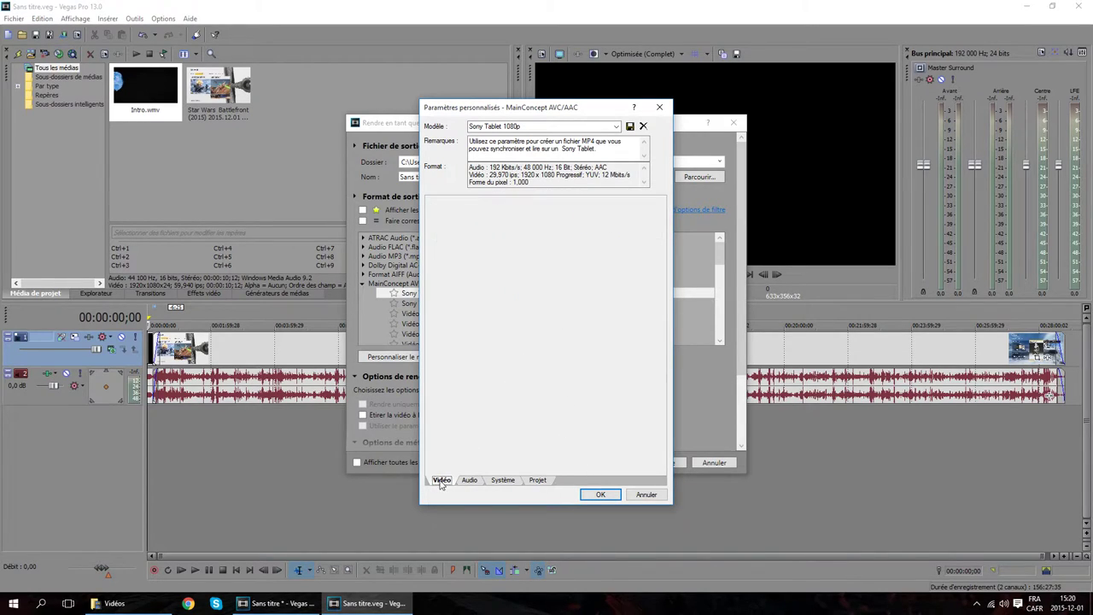
{"action": "left_click", "coordinate": [601, 495]}
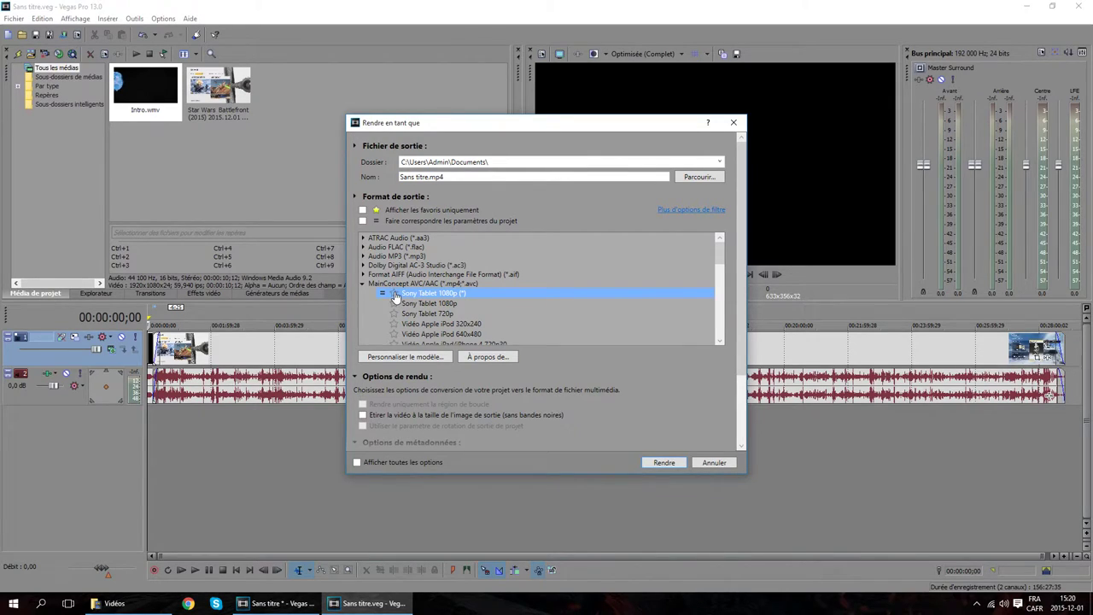
{"action": "left_click", "coordinate": [364, 211]}
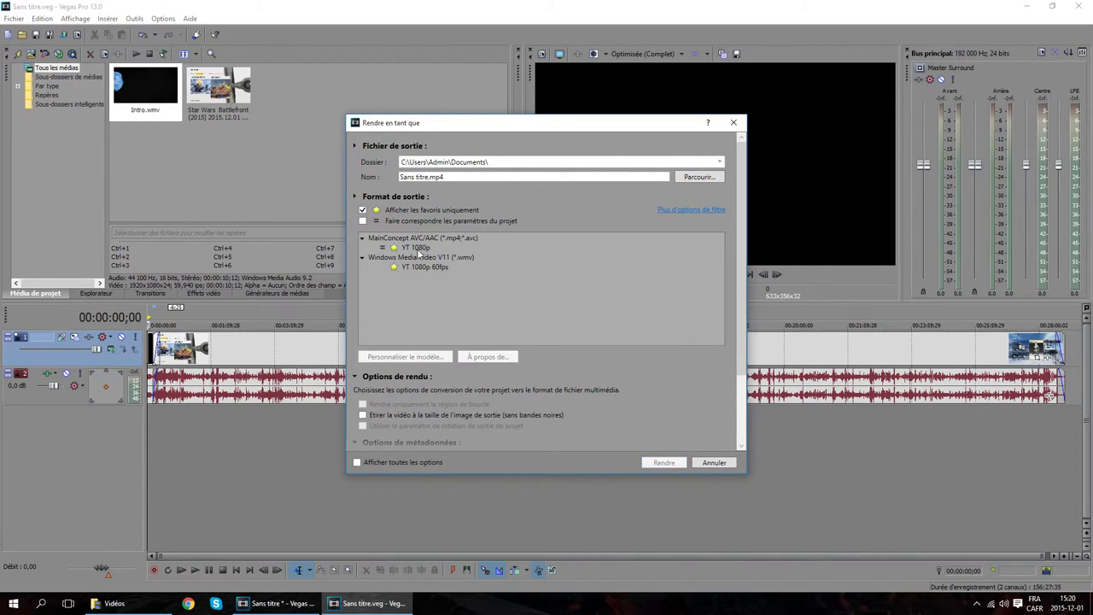
{"action": "left_click", "coordinate": [417, 247]}
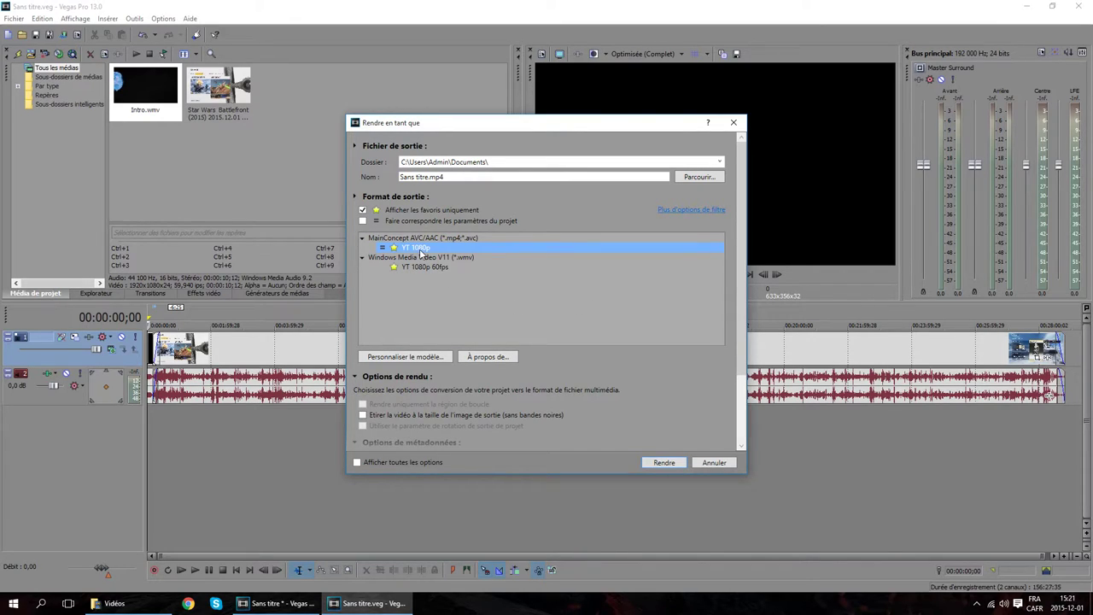
{"action": "left_click", "coordinate": [734, 125]}
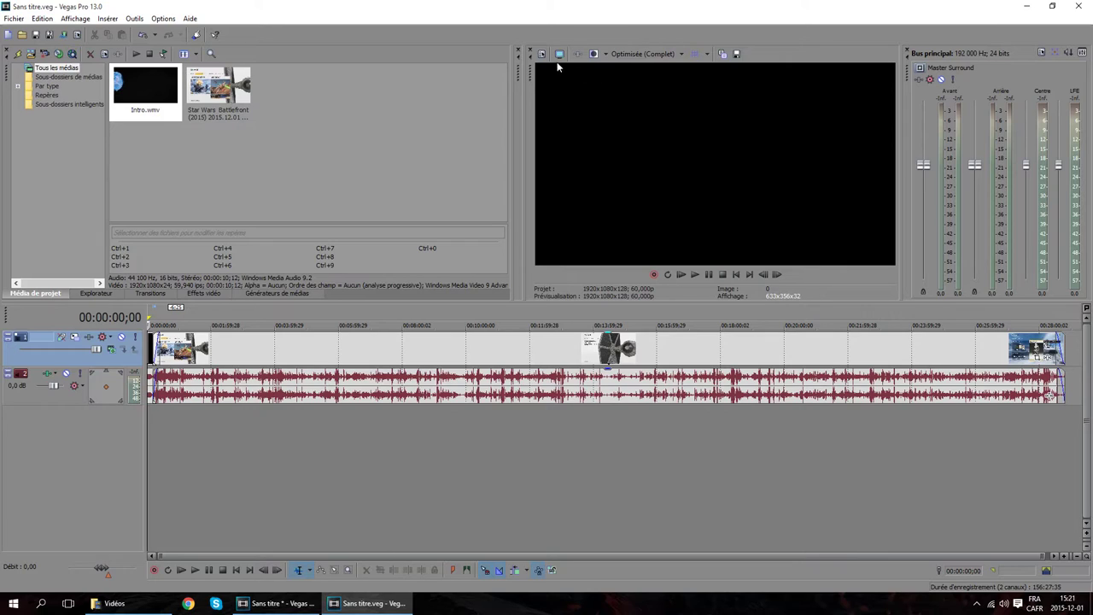
- Open the project properties and examine the pixel format and full-resolution render quality options
{"action": "left_click", "coordinate": [542, 54]}
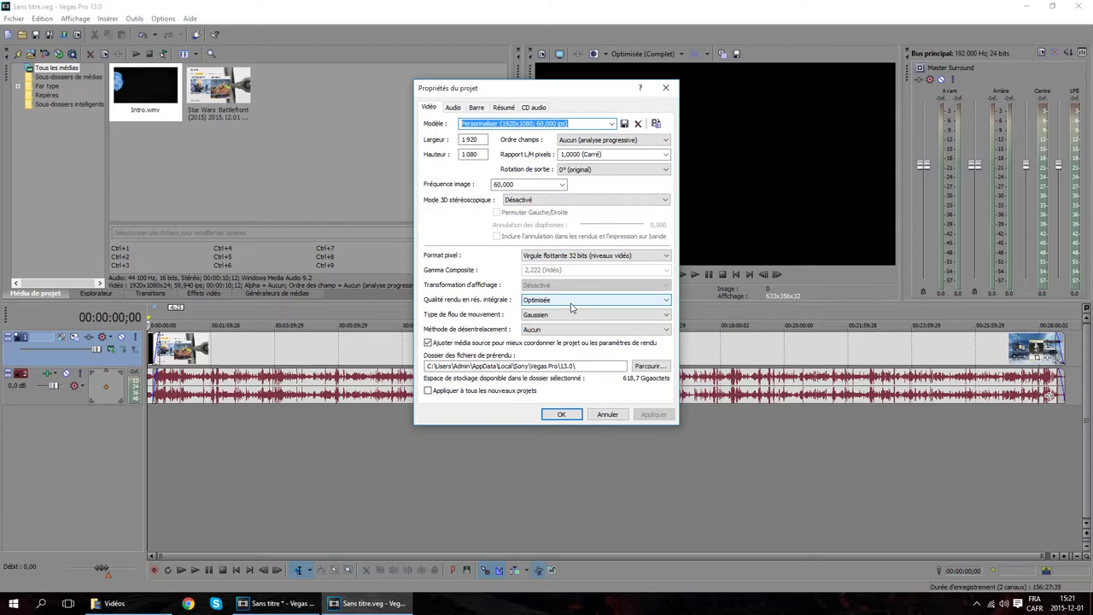
{"action": "left_click", "coordinate": [607, 258]}
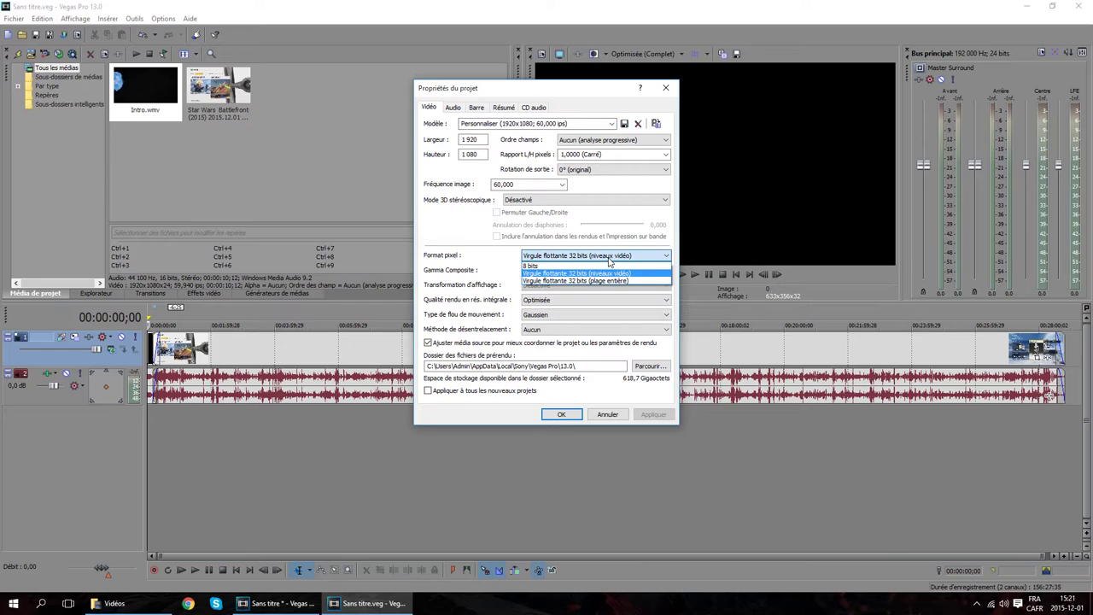
{"action": "left_click", "coordinate": [608, 260]}
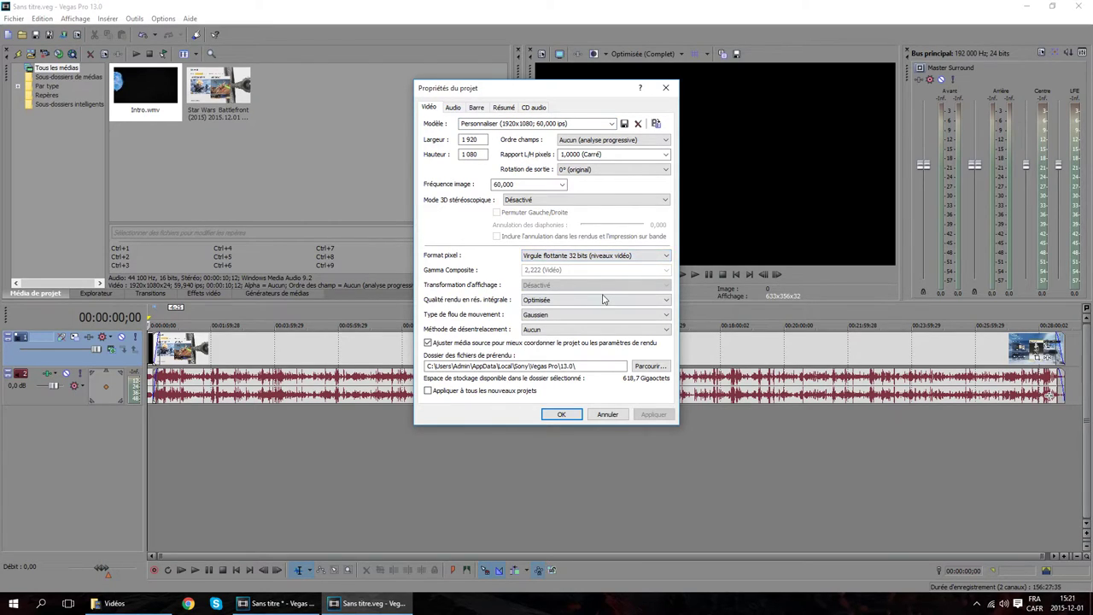
{"action": "left_click", "coordinate": [608, 258]}
{"action": "left_click", "coordinate": [608, 256]}
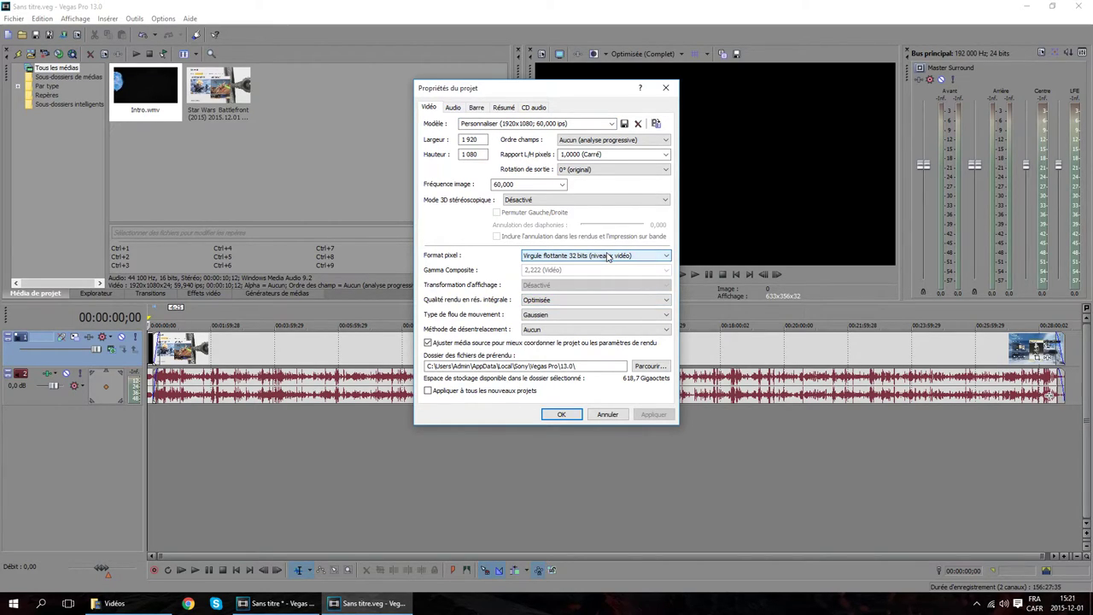
{"action": "left_click", "coordinate": [594, 299]}
{"action": "left_click", "coordinate": [593, 306]}
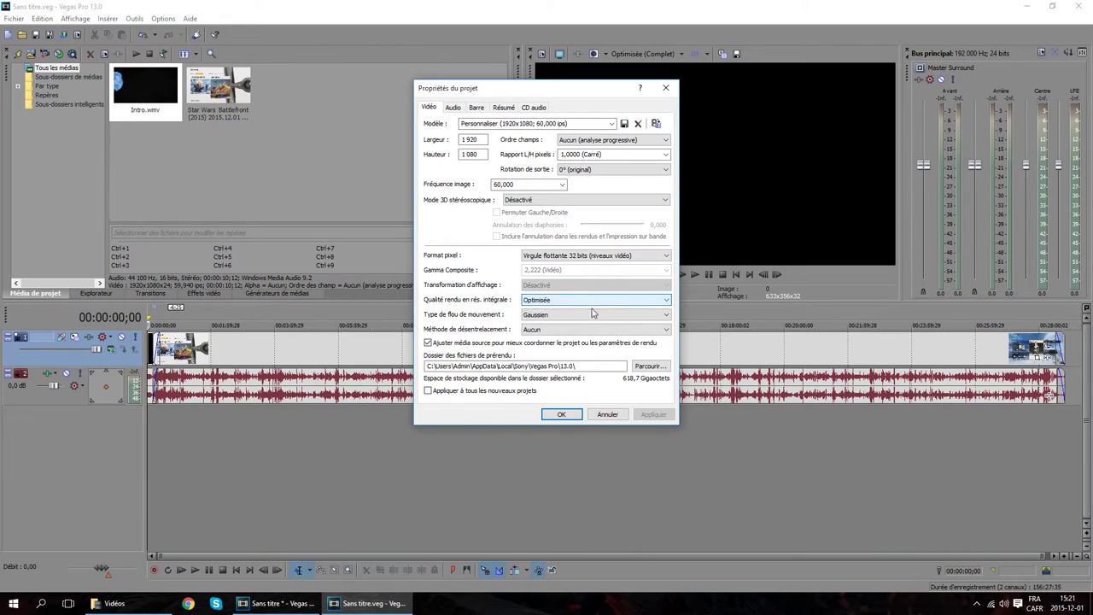
- Examine the motion blur type, deinterlace method and stereoscopic 3D mode options in the project's video properties
{"action": "left_click", "coordinate": [594, 315]}
{"action": "left_click", "coordinate": [594, 316]}
{"action": "left_click", "coordinate": [576, 318]}
{"action": "left_click", "coordinate": [576, 318]}
{"action": "left_click", "coordinate": [575, 331]}
{"action": "left_click", "coordinate": [574, 332]}
{"action": "left_click", "coordinate": [572, 333]}
{"action": "left_click", "coordinate": [572, 333]}
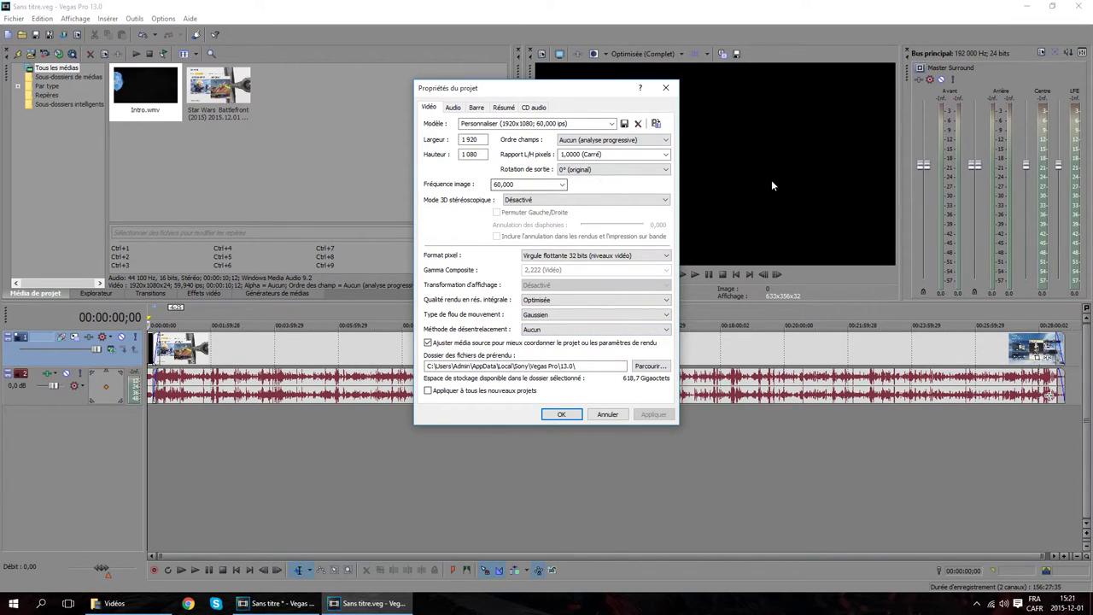
{"action": "left_click", "coordinate": [527, 199]}
{"action": "left_click", "coordinate": [527, 201]}
- Examine the project's audio properties, including bit depth, sample rate, master bus mode and low-pass filter options, and accept the project properties
{"action": "left_click", "coordinate": [455, 109]}
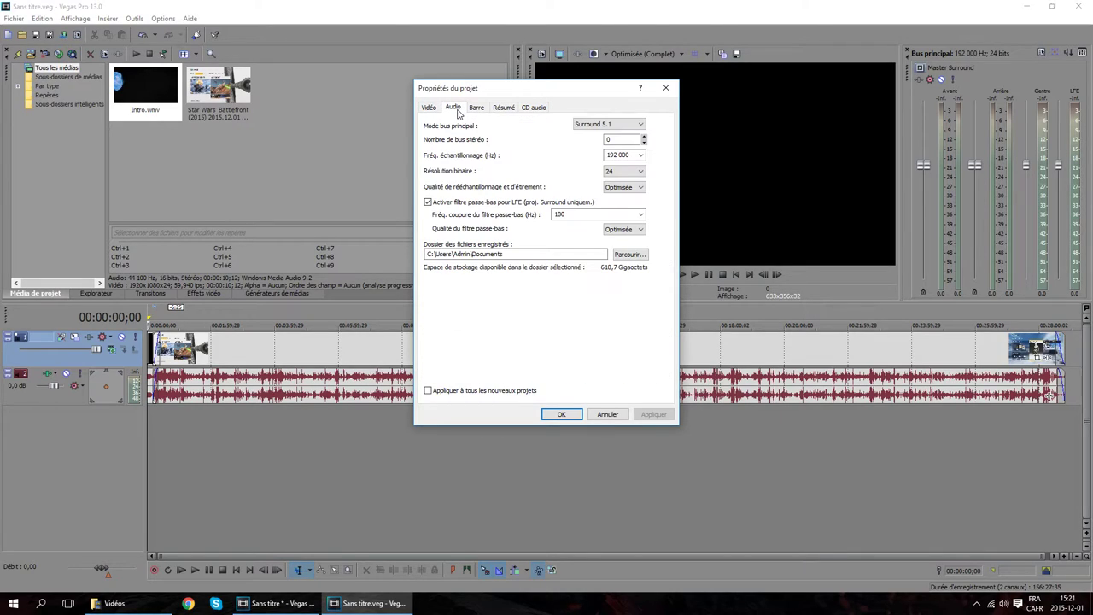
{"action": "left_click", "coordinate": [640, 171]}
{"action": "left_click", "coordinate": [640, 171]}
{"action": "left_click", "coordinate": [641, 155]}
{"action": "left_click", "coordinate": [641, 157]}
{"action": "left_click", "coordinate": [641, 124]}
{"action": "left_click", "coordinate": [610, 139]}
{"action": "left_click", "coordinate": [640, 214]}
{"action": "left_click", "coordinate": [640, 214]}
{"action": "left_click", "coordinate": [641, 228]}
{"action": "left_click", "coordinate": [641, 229]}
{"action": "left_click", "coordinate": [562, 414]}
- Set the video preview quality to Optimisée (Complet) and play the gameplay clip from about 11 minutes into the timeline
{"action": "left_click", "coordinate": [669, 53]}
{"action": "mouse_move", "coordinate": [649, 107]}
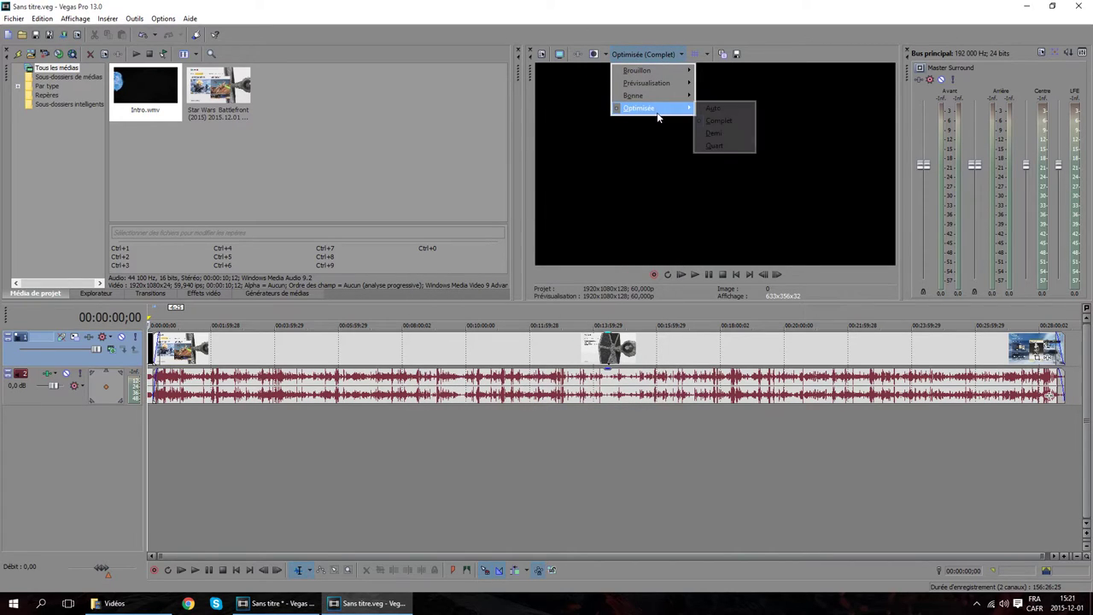
{"action": "left_click", "coordinate": [716, 122]}
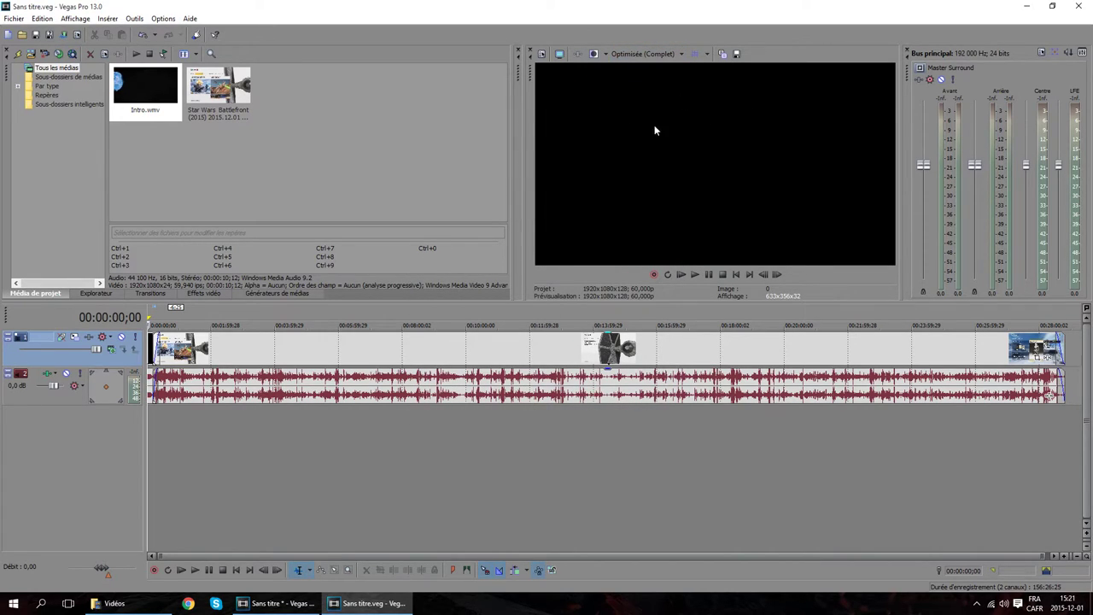
{"action": "left_click", "coordinate": [510, 341]}
{"action": "left_click", "coordinate": [693, 276]}
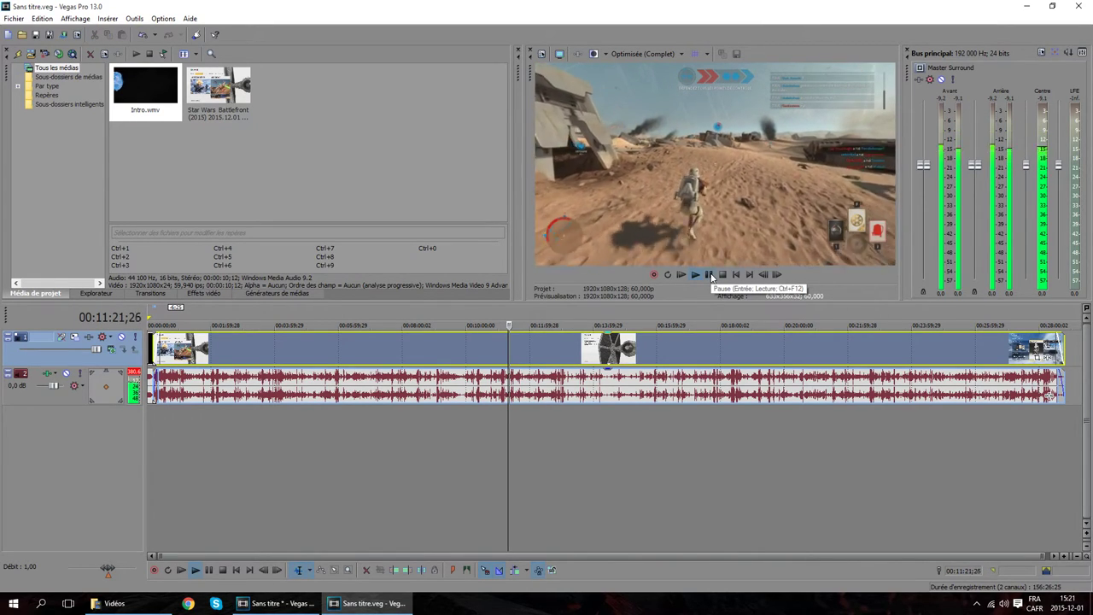
- Pause the gameplay playback, deselect the timeline clips and return the playhead to the project start
{"action": "left_click", "coordinate": [711, 277]}
{"action": "left_click", "coordinate": [735, 274]}
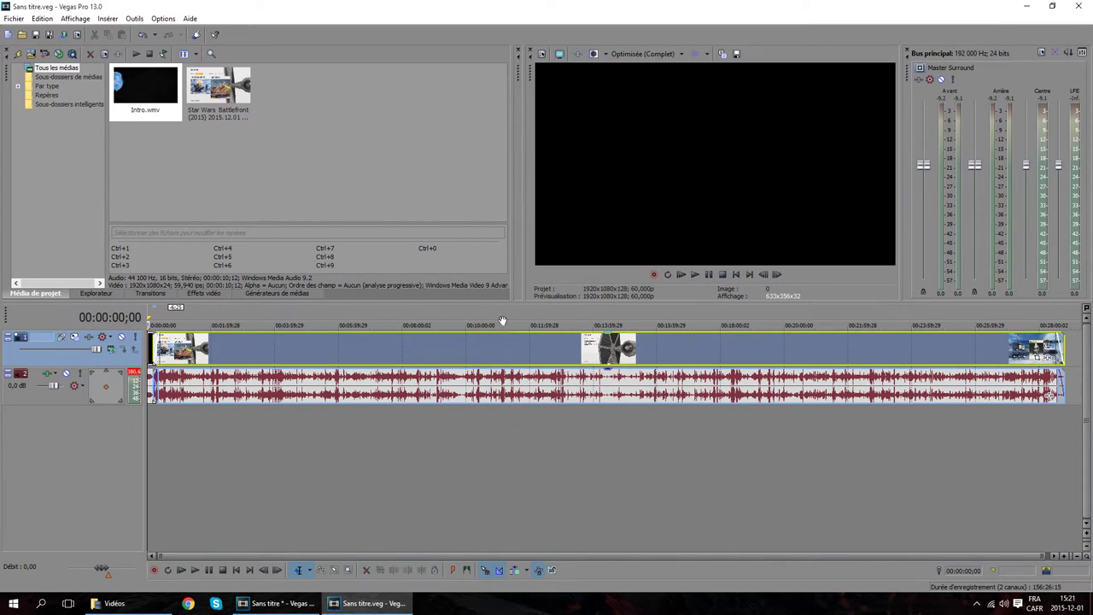
{"action": "left_click", "coordinate": [1073, 380]}
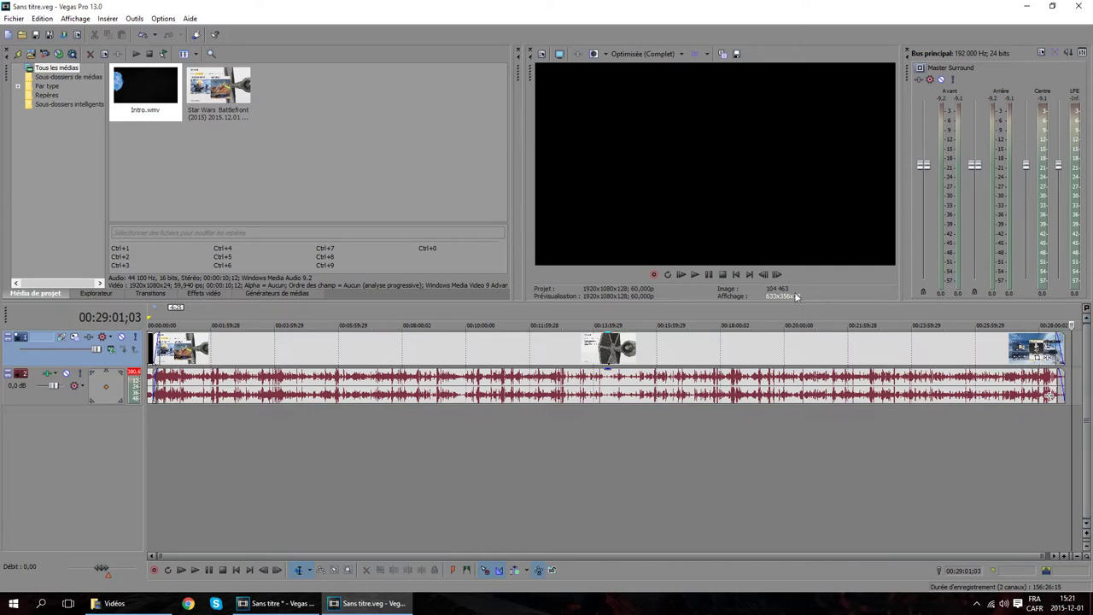
{"action": "left_click", "coordinate": [736, 274]}
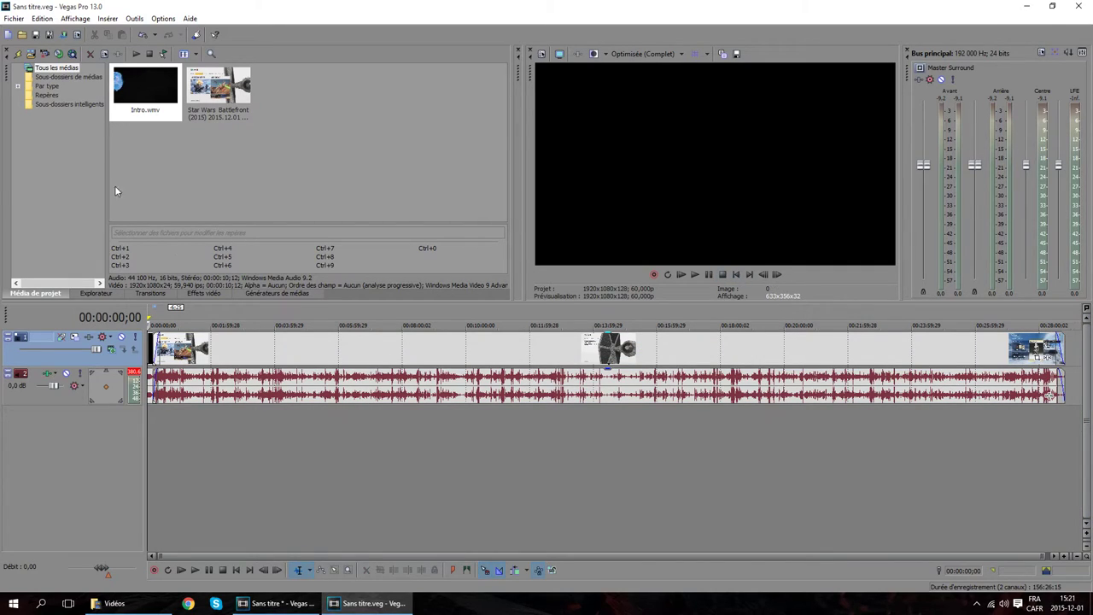
- Render the project as Sans titre.mp4 using the MainConcept AVC/AAC template YT 1080p
{"action": "left_click", "coordinate": [64, 34]}
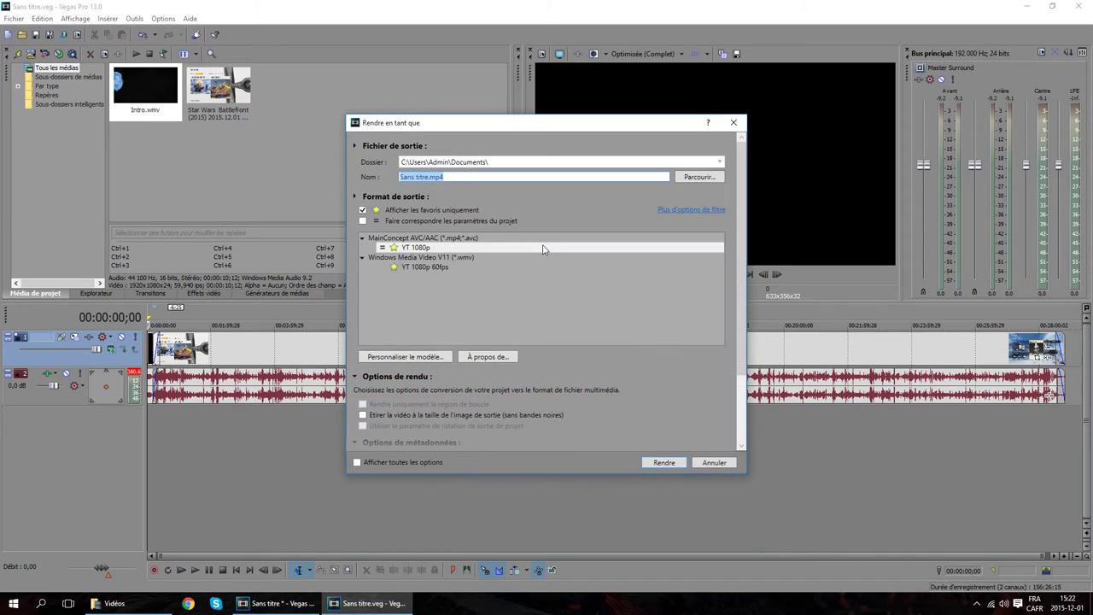
{"action": "left_click", "coordinate": [420, 249]}
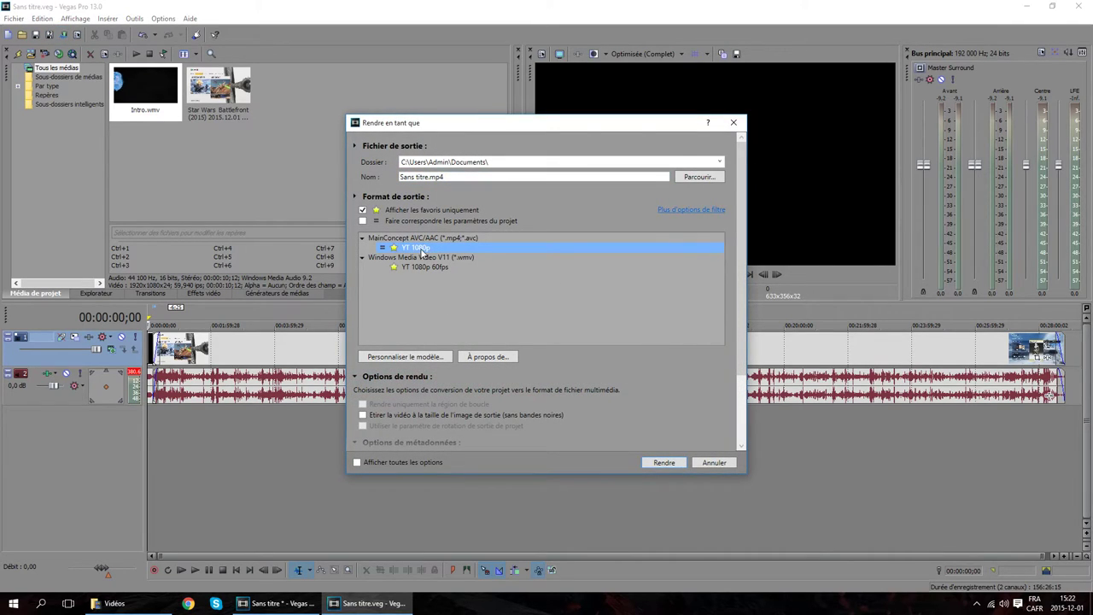
{"action": "left_click", "coordinate": [674, 462]}
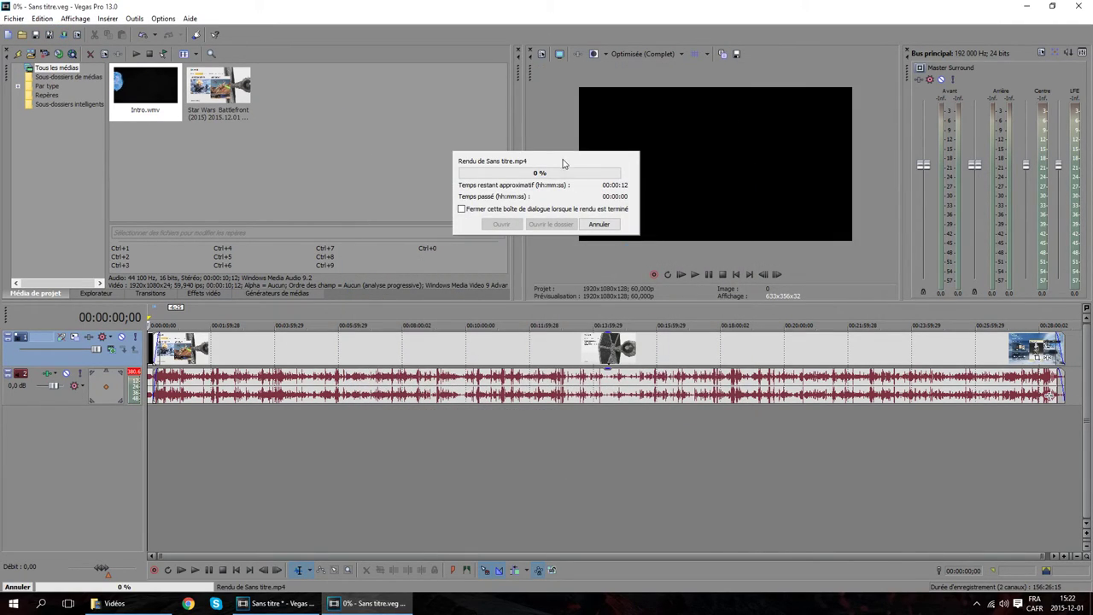